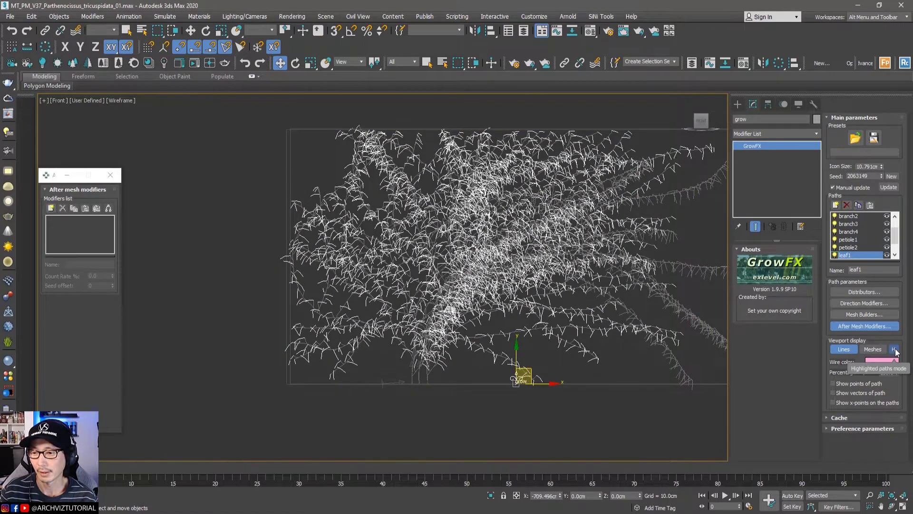
Turn off the branch4, petiole1, petiole2 and leaf1 paths and update the GrowFX plant.
click(835, 239)
click(836, 231)
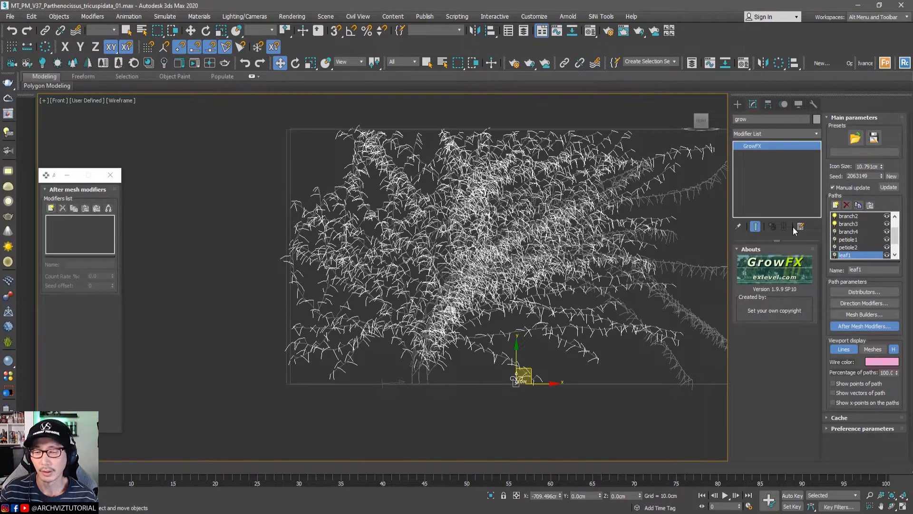
scroll(608, 235, up, 5)
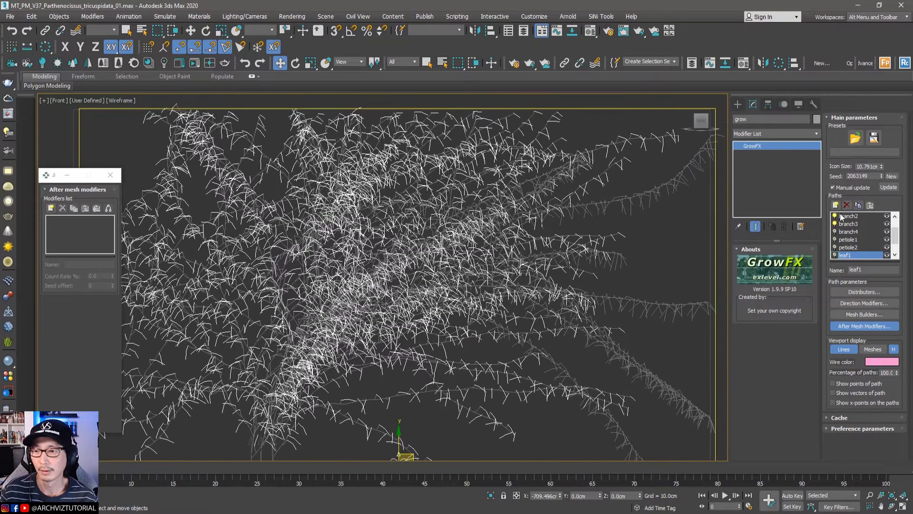
click(889, 187)
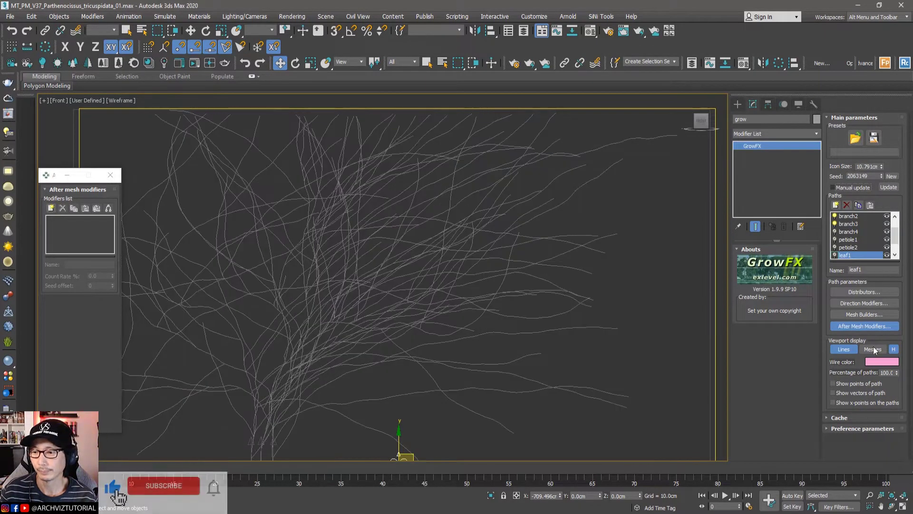
Display the plant's meshes instead of path lines, and set the front viewport to default shading with the Standard preset.
click(872, 349)
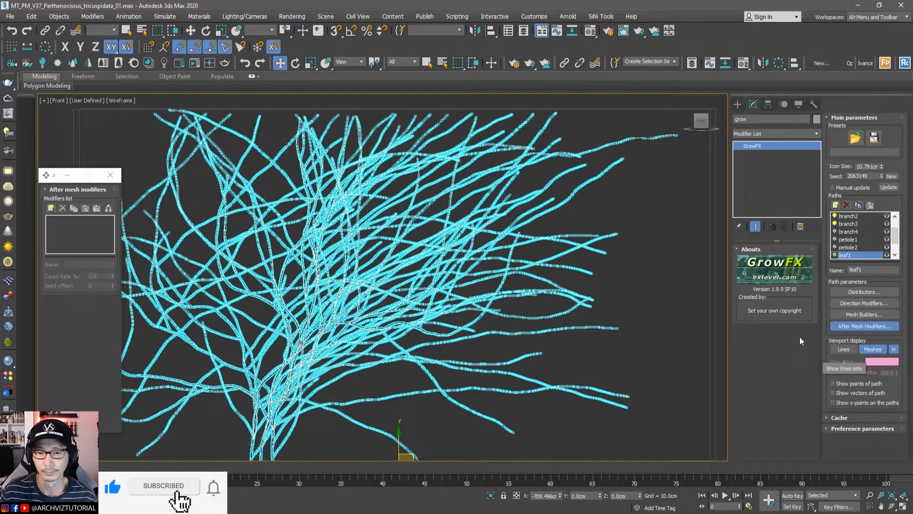
click(652, 293)
key(F3)
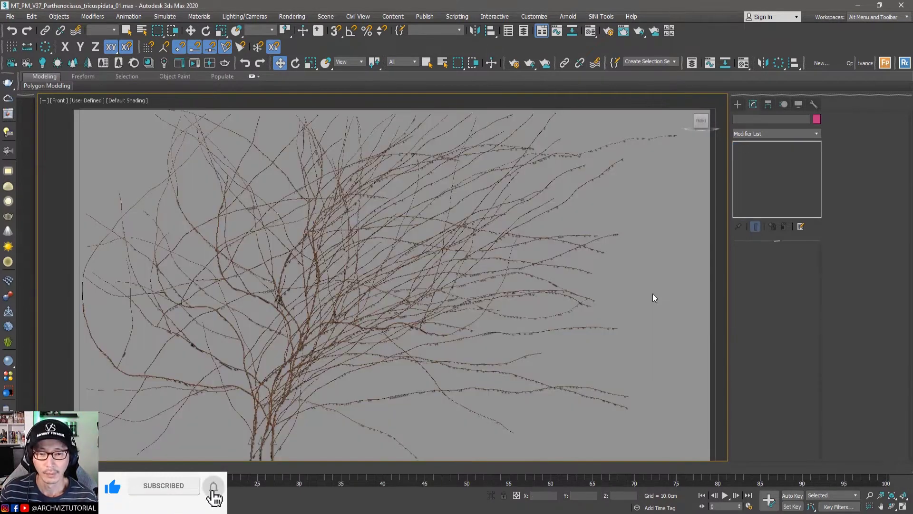
click(90, 100)
click(120, 135)
scroll(486, 256, up, 1)
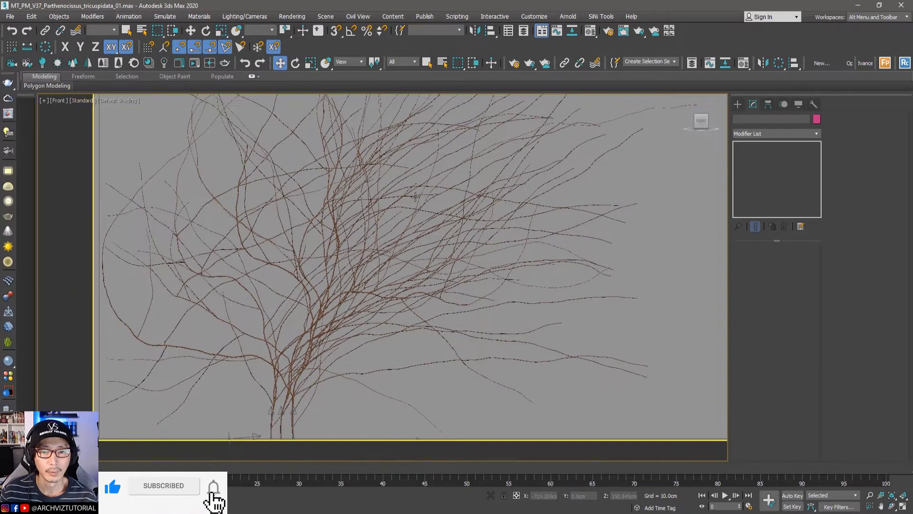
scroll(486, 257, up, 3)
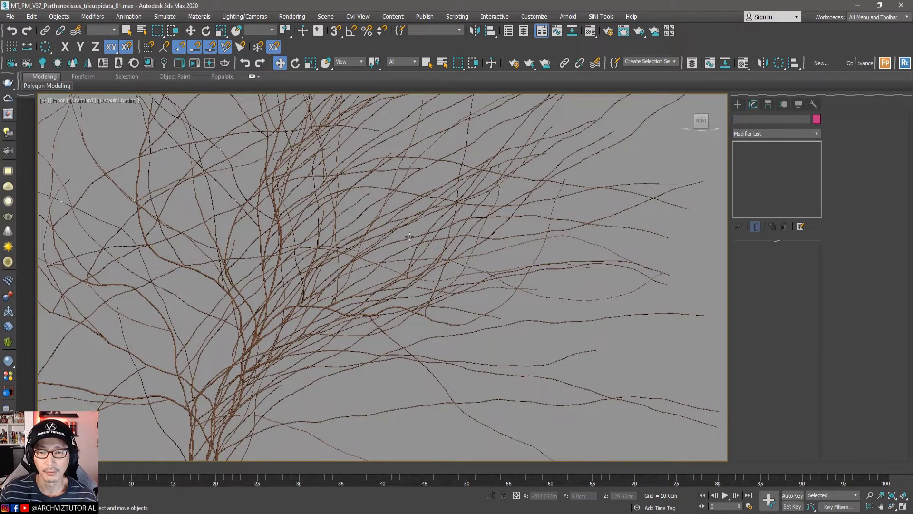
Return the front viewport to wireframe and reselect the grow plant.
key(shift+f)
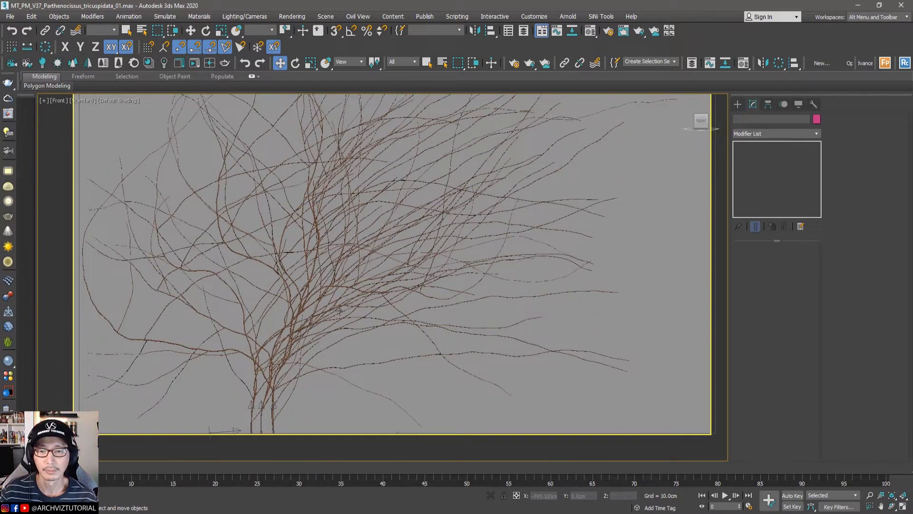
key(F3)
click(291, 368)
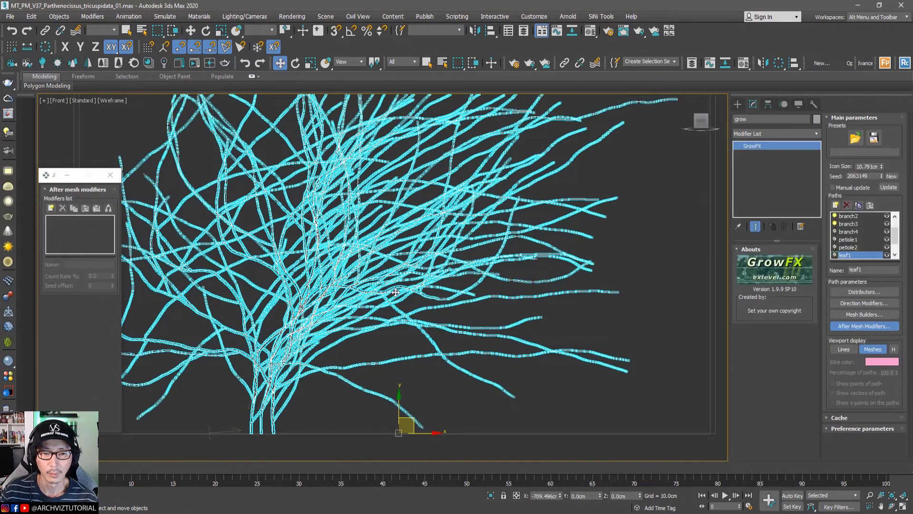
middle_drag(414, 266, 409, 294)
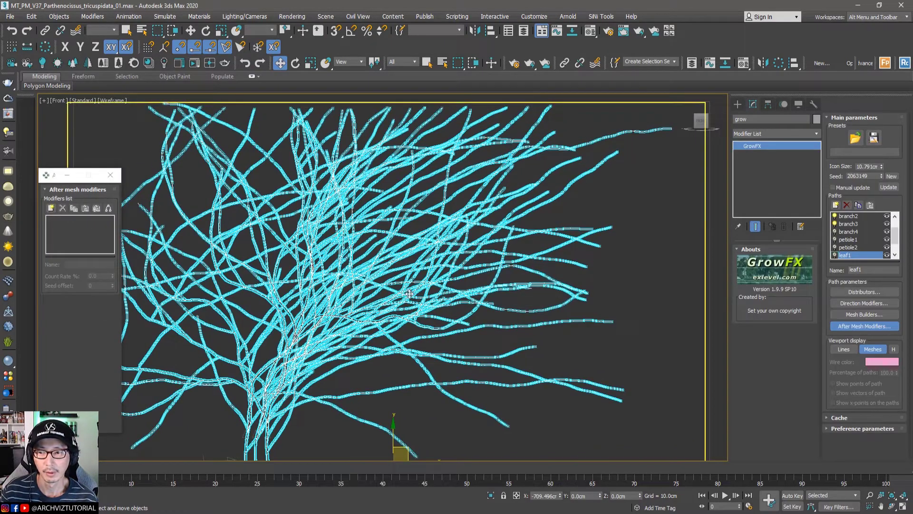
Turn the branch4 and petiole1 paths back on and turn off leaf2.
click(850, 232)
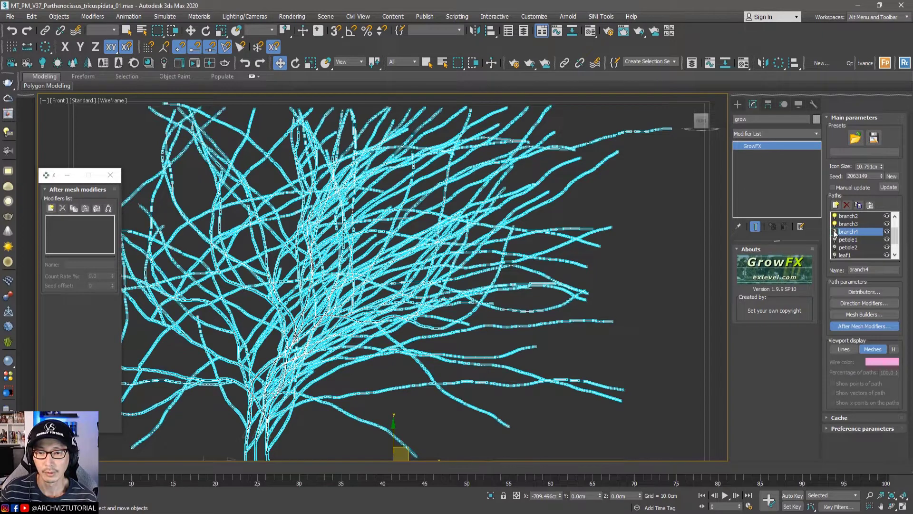
click(835, 232)
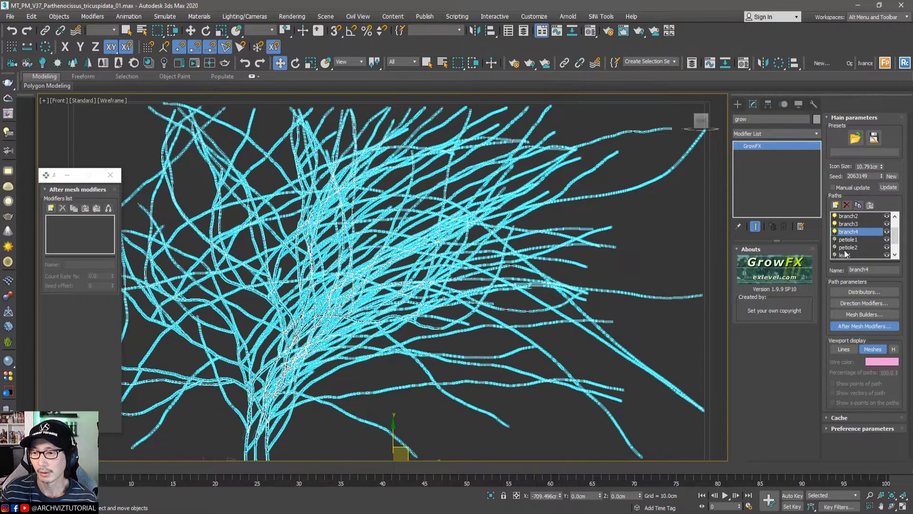
scroll(852, 250, down, 1)
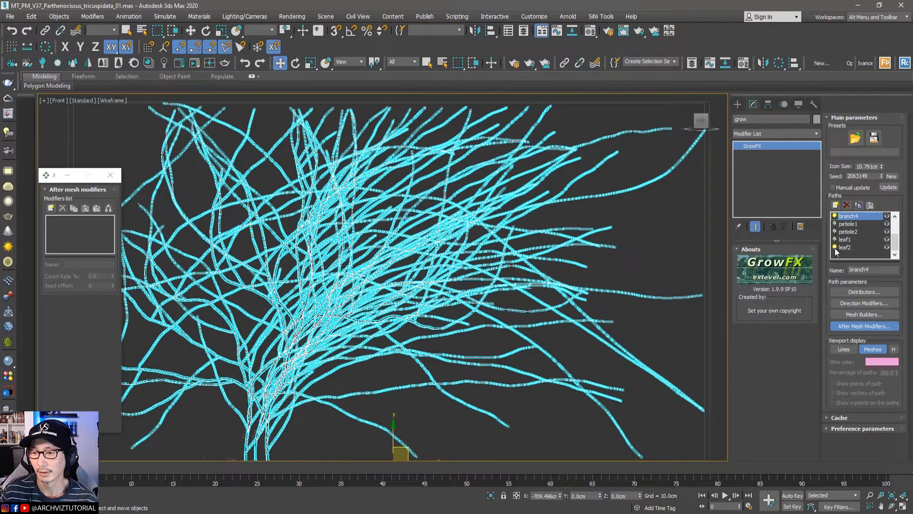
click(846, 226)
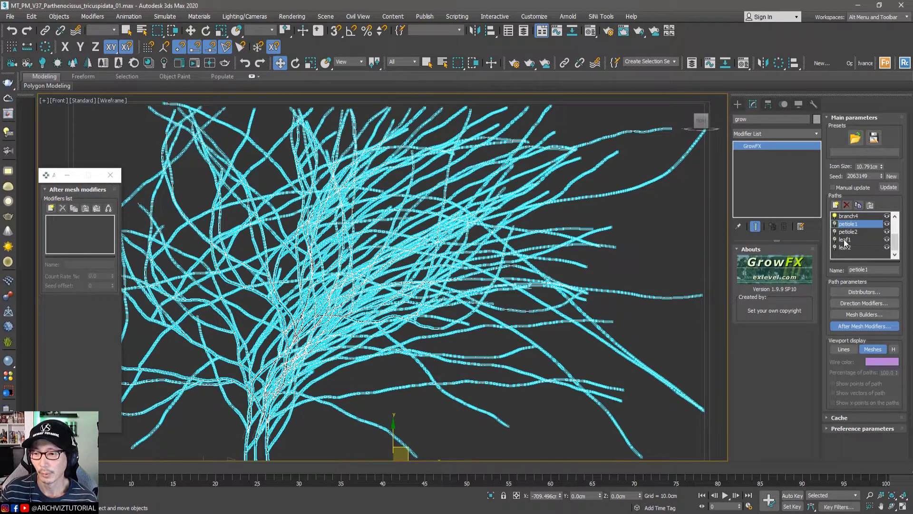
scroll(845, 242, up, 3)
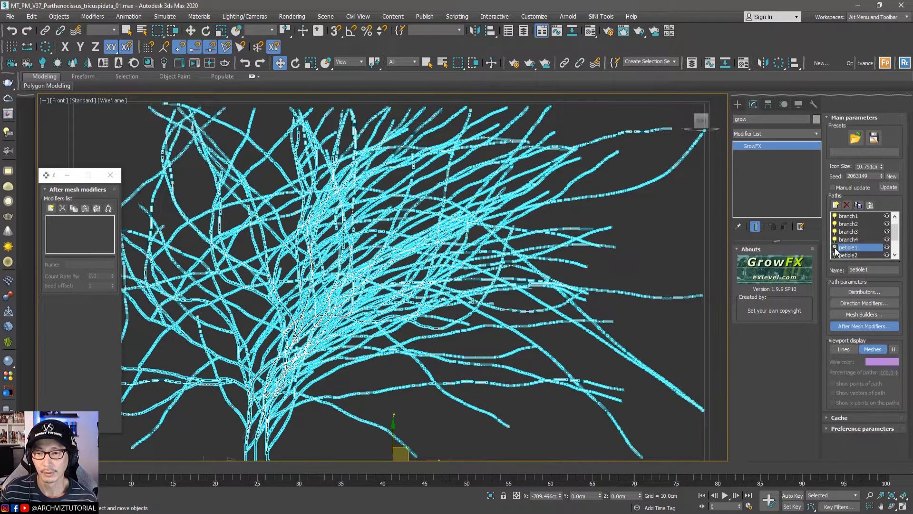
click(835, 248)
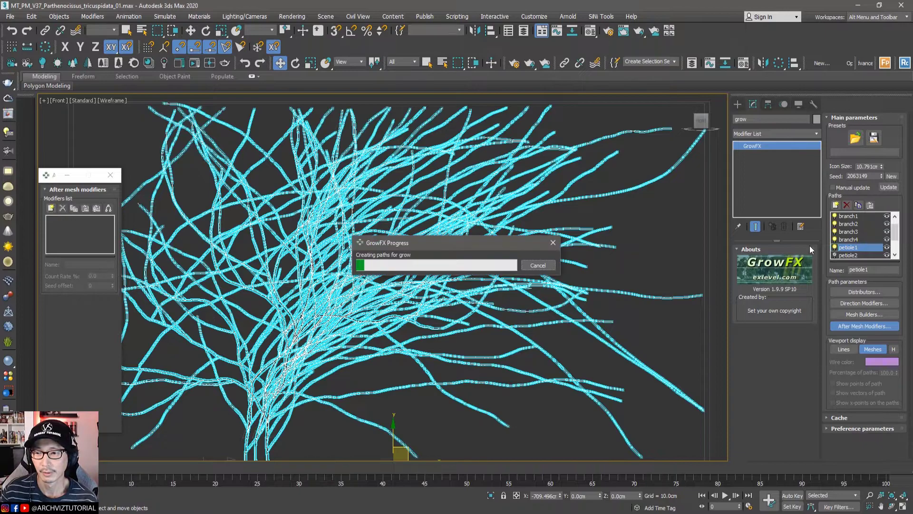
Add a Wind animation modifier to the after mesh modifiers of the petiole1 path.
scroll(566, 202, up, 4)
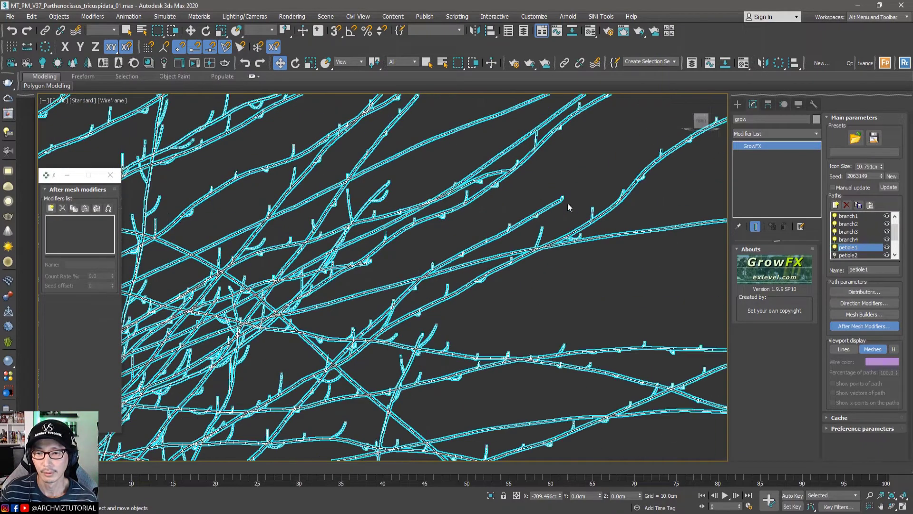
scroll(613, 217, up, 3)
mouse_move(639, 208)
middle_down()
mouse_move(588, 222)
mouse_move(612, 200)
mouse_move(634, 198)
middle_up()
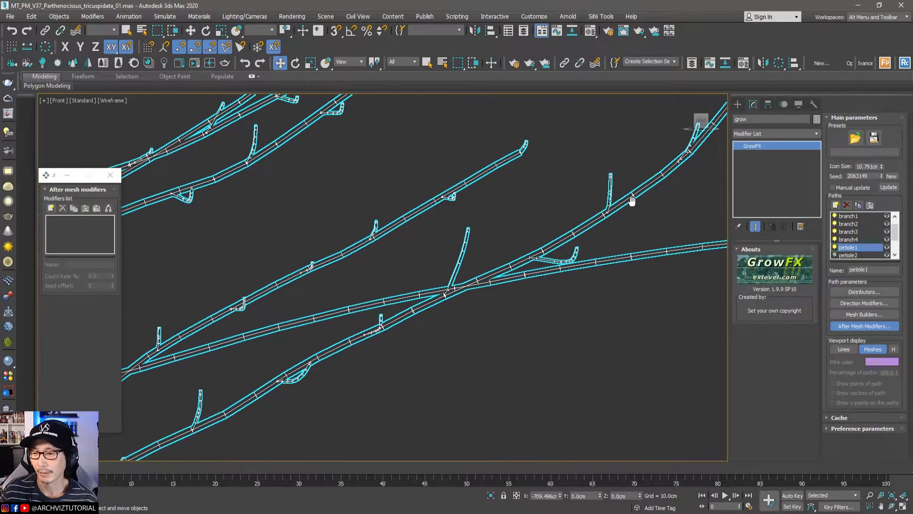
click(860, 327)
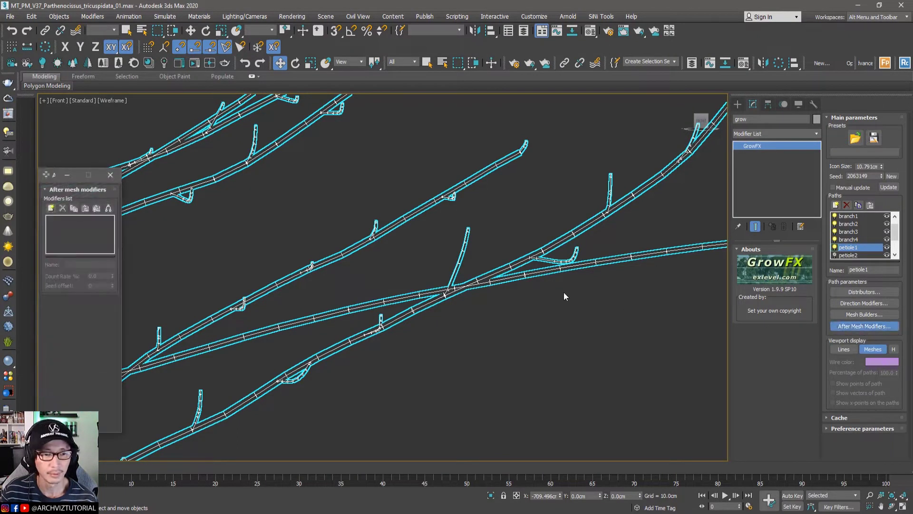
click(51, 209)
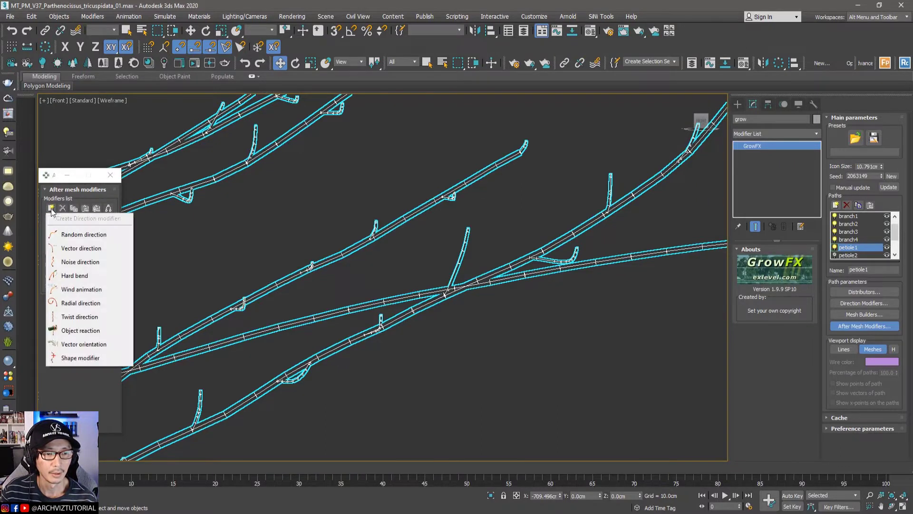
click(81, 290)
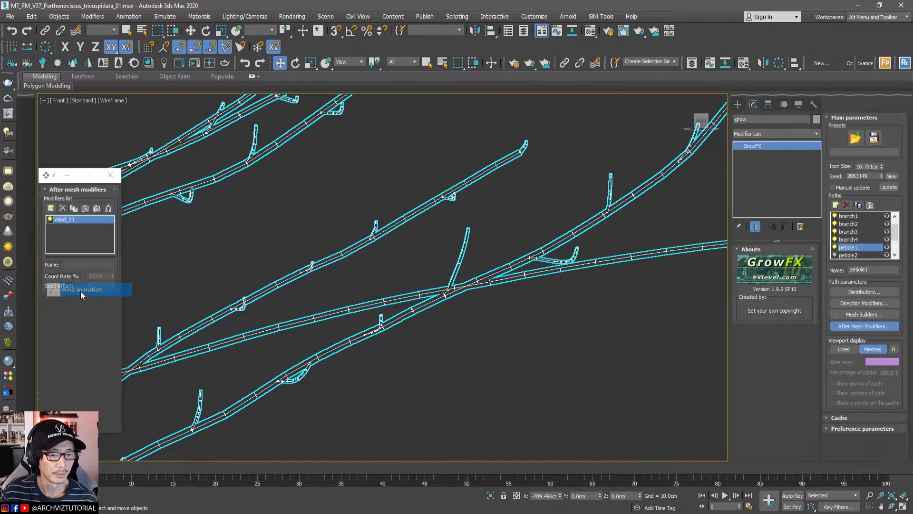
Create a wind object for the modifier at ground level to the right of the plant, and end the placement.
click(94, 322)
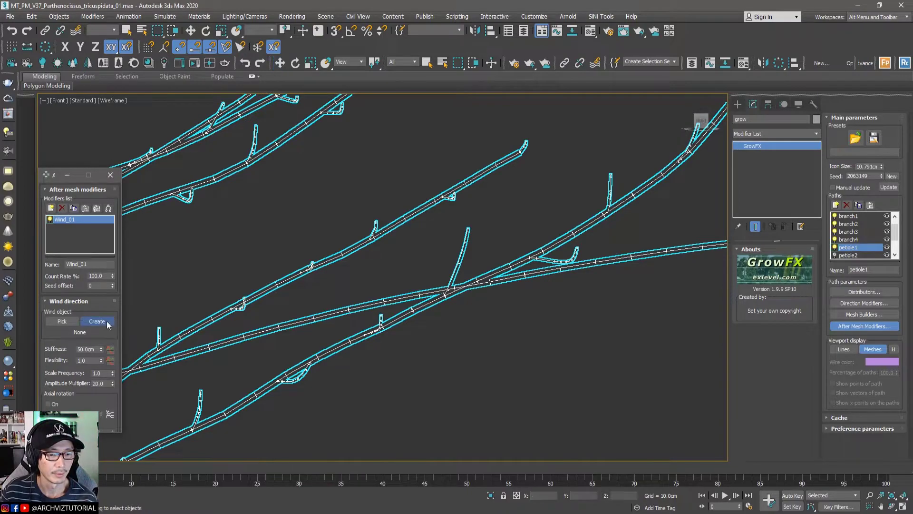
scroll(476, 328, down, 5)
middle_drag(589, 360, 404, 223)
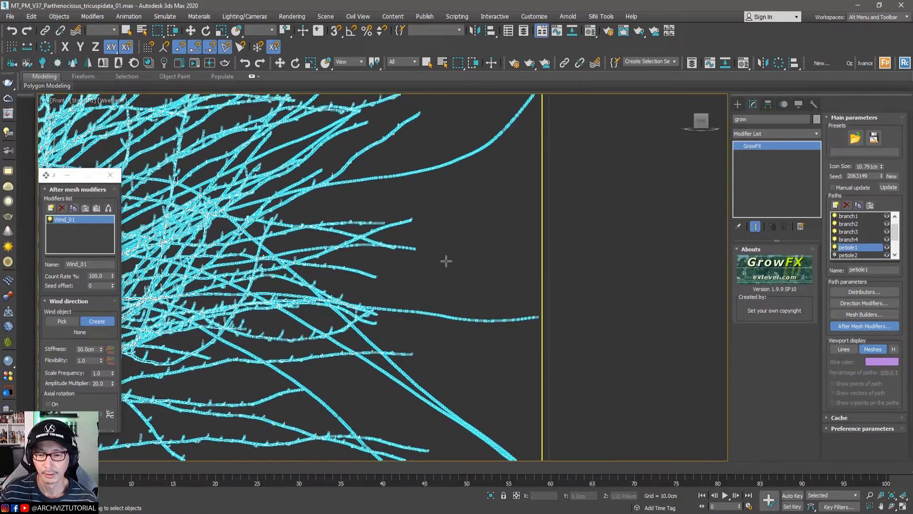
scroll(478, 292, down, 3)
click(566, 410)
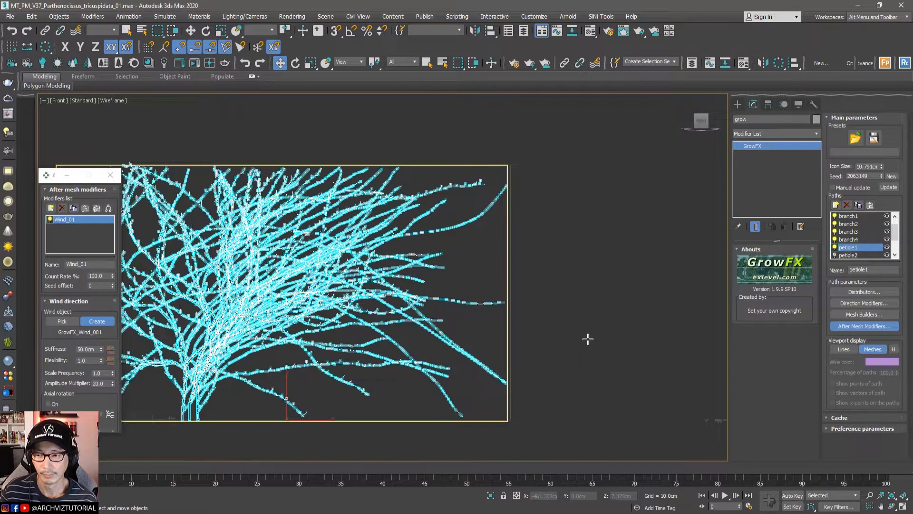
right_click(576, 360)
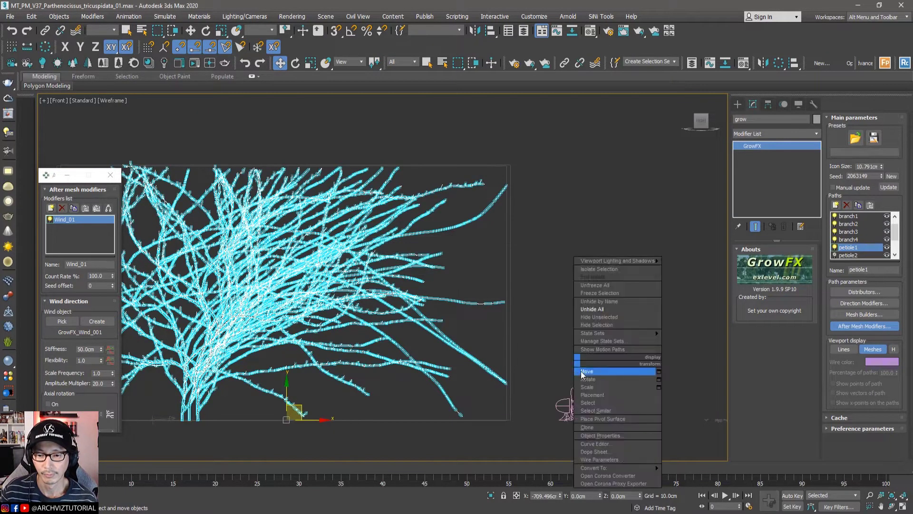
click(581, 371)
Select the wind object beside the plant and set its fan size to 50 cm.
click(576, 398)
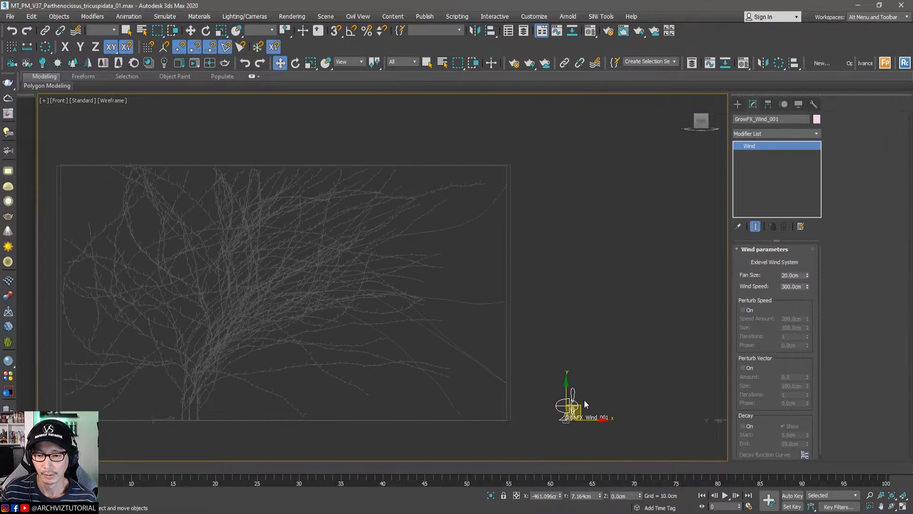
double_click(781, 274)
text(50)
key(Return)
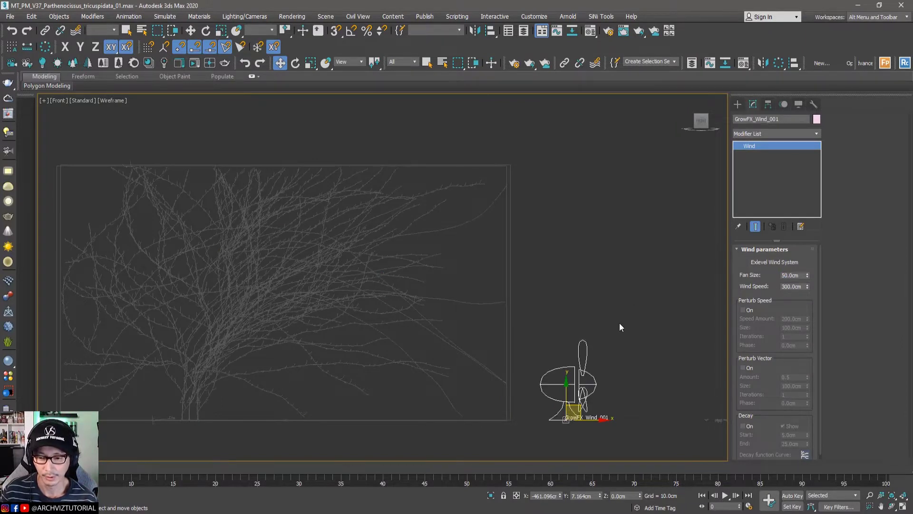
Change the wind object's color to orange.
middle_drag(619, 323, 549, 311)
click(816, 119)
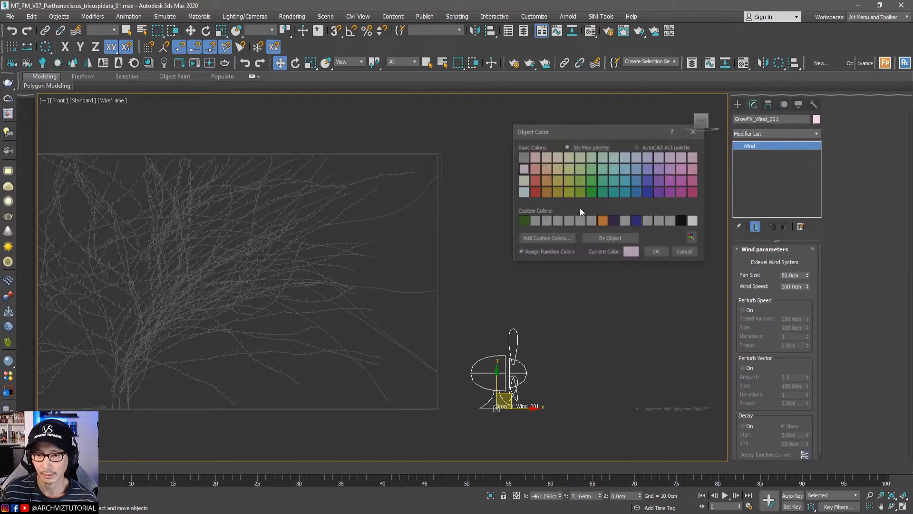
click(660, 253)
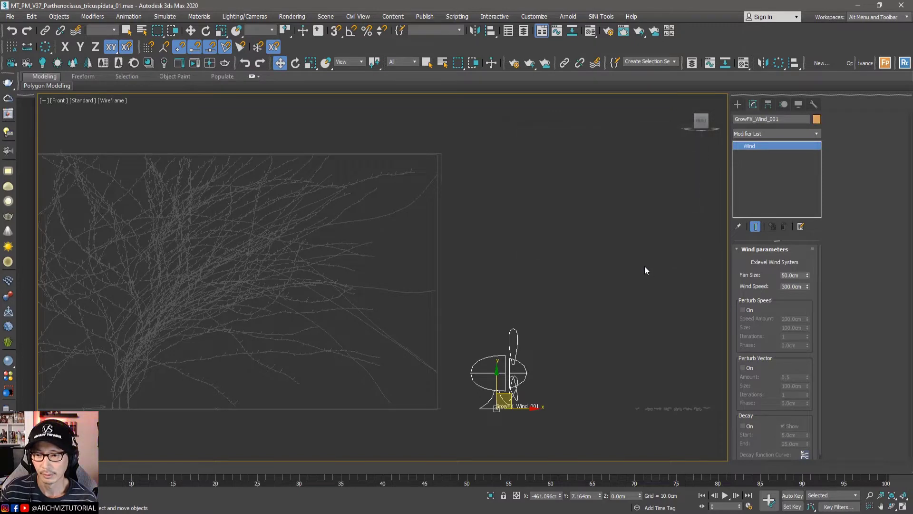
Set the wind speed of the wind object to 200 cm.
double_click(785, 287)
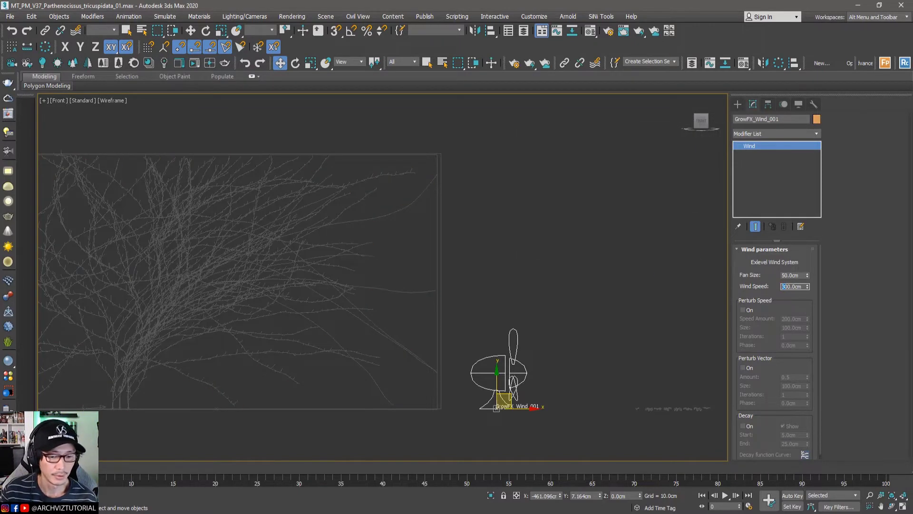
key(alt+Tab)
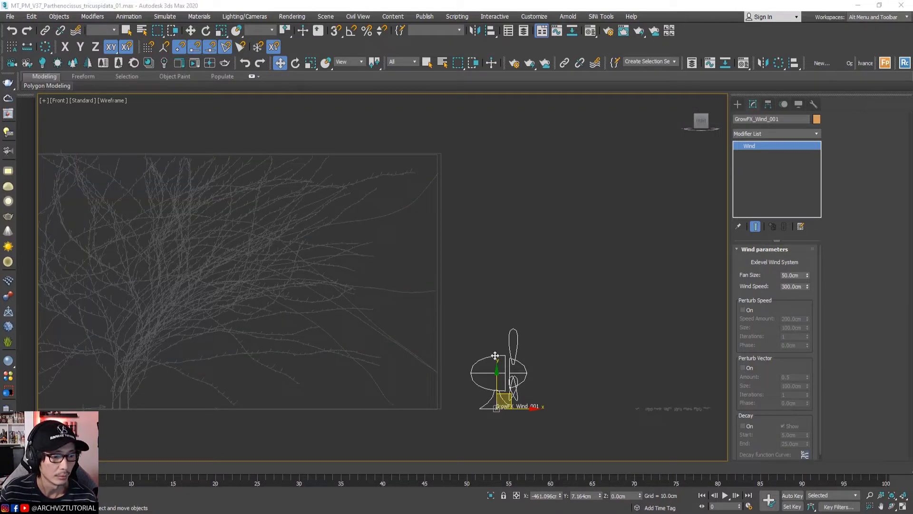
double_click(787, 286)
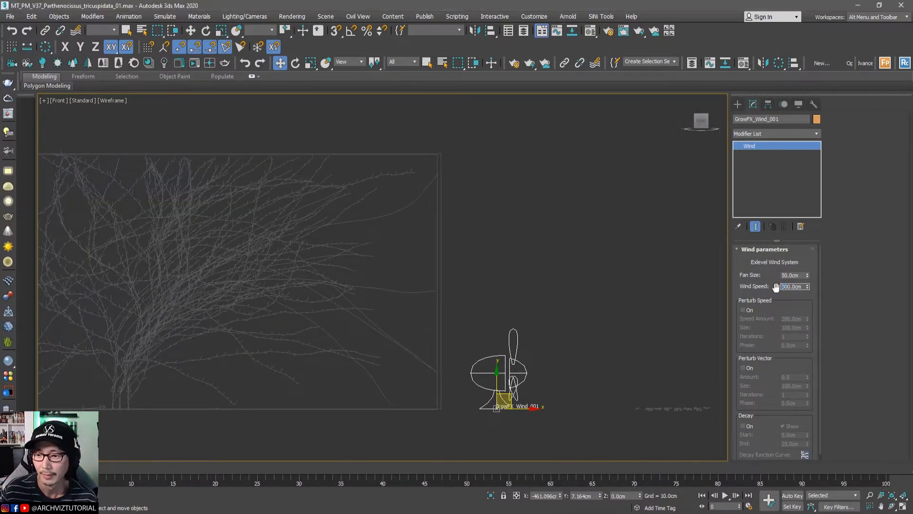
text(200)
key(Return)
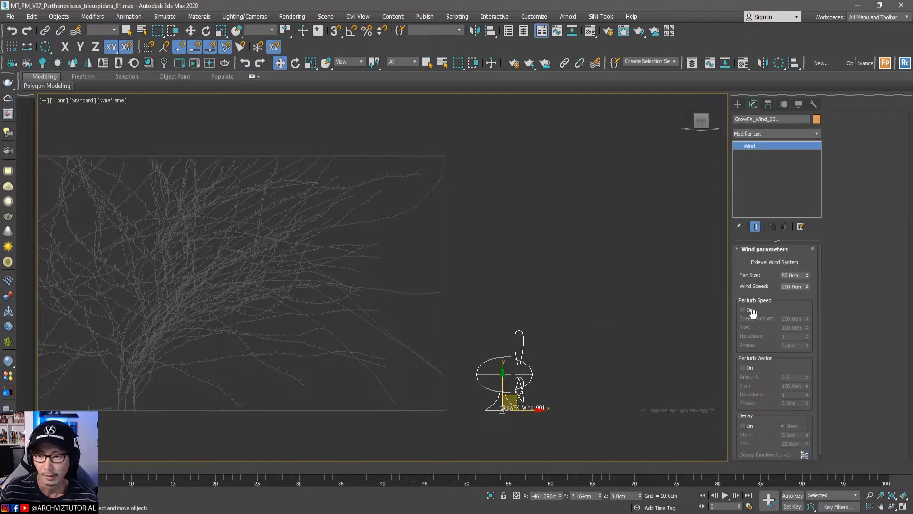
Enable Perturb Speed on the wind object with a speed amount of 10 cm.
click(745, 310)
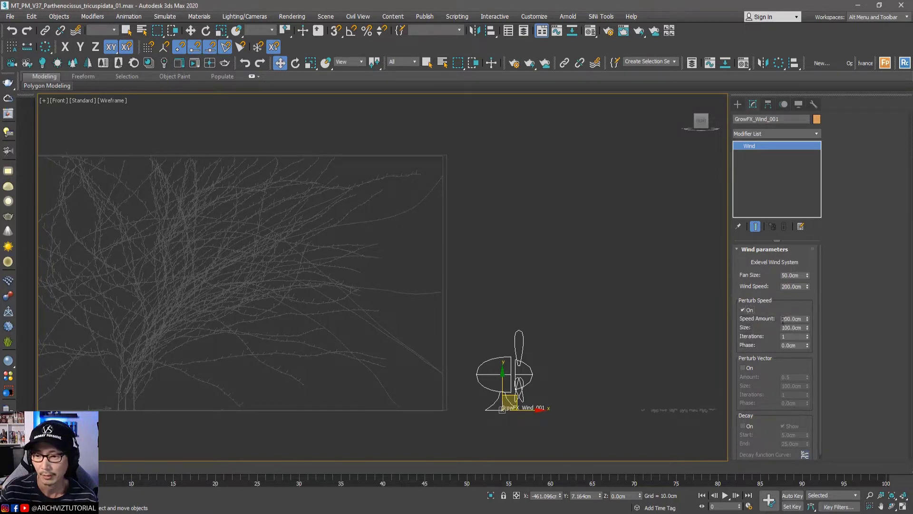
double_click(785, 319)
text(10)
key(Return)
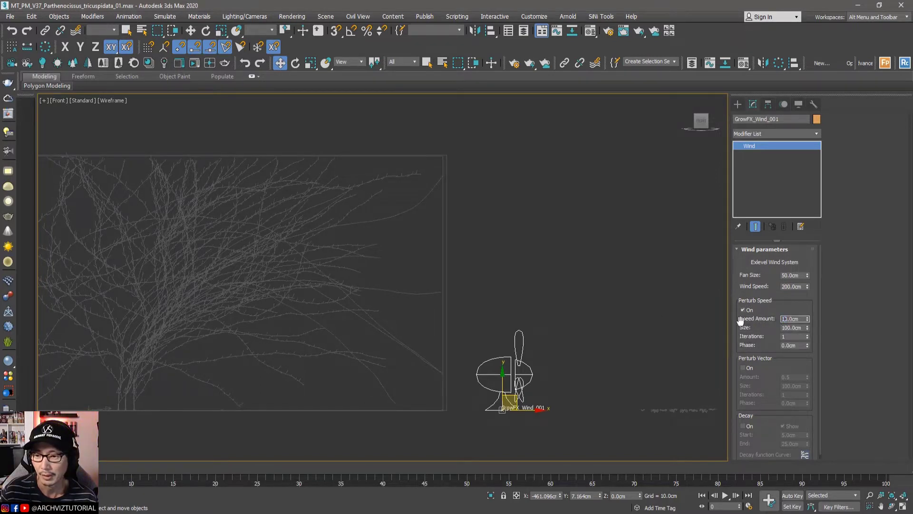
Select the plant and set the stiffness of the petiole1 path's wind modifier to 4000 cm.
click(784, 327)
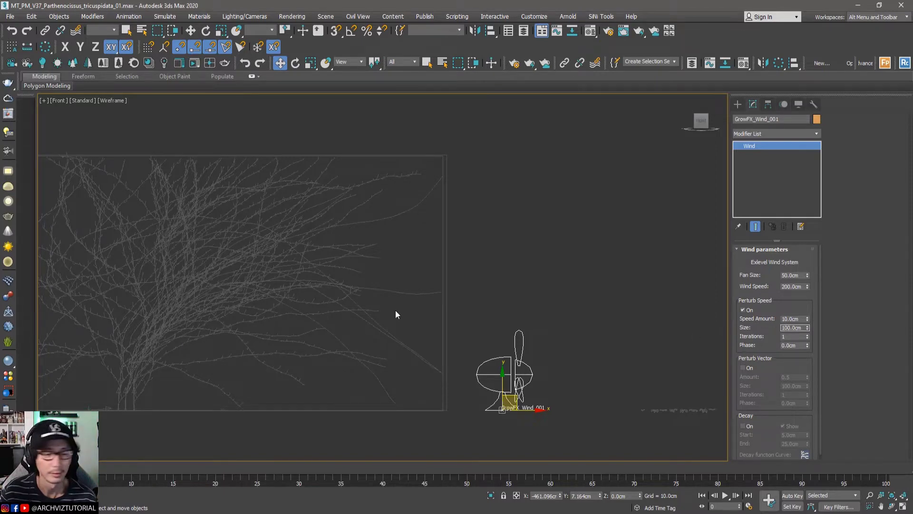
middle_drag(436, 310, 563, 312)
click(476, 292)
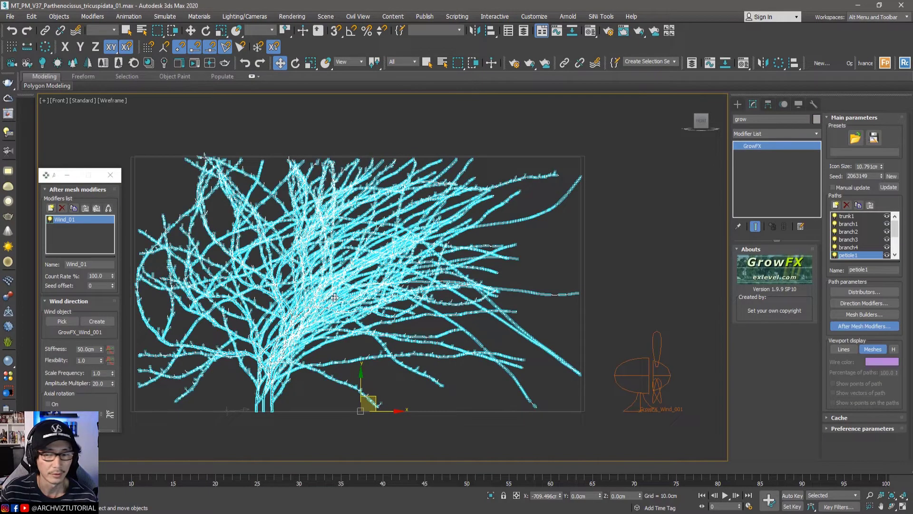
scroll(855, 253, down, 3)
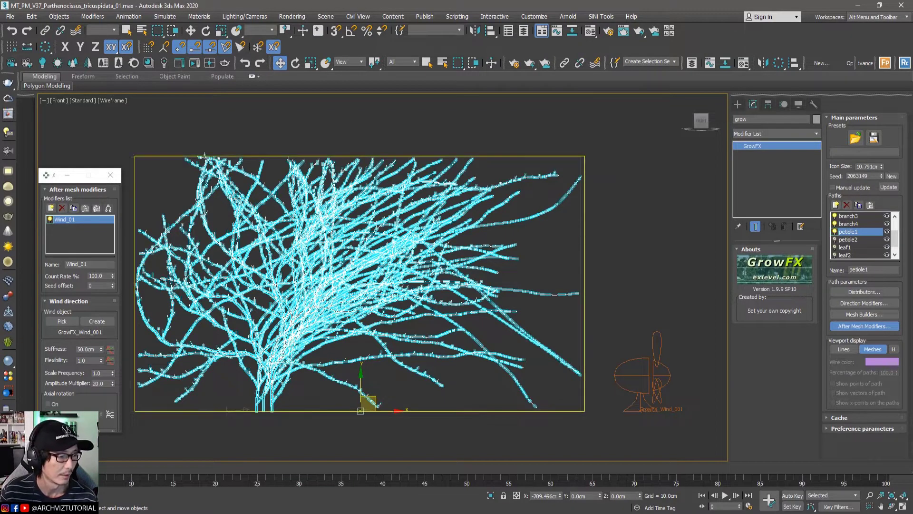
key(F3)
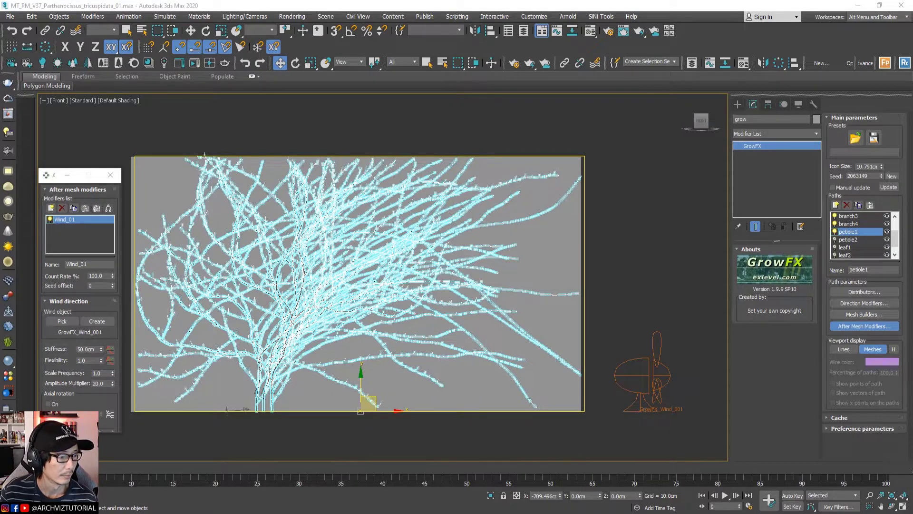
double_click(84, 349)
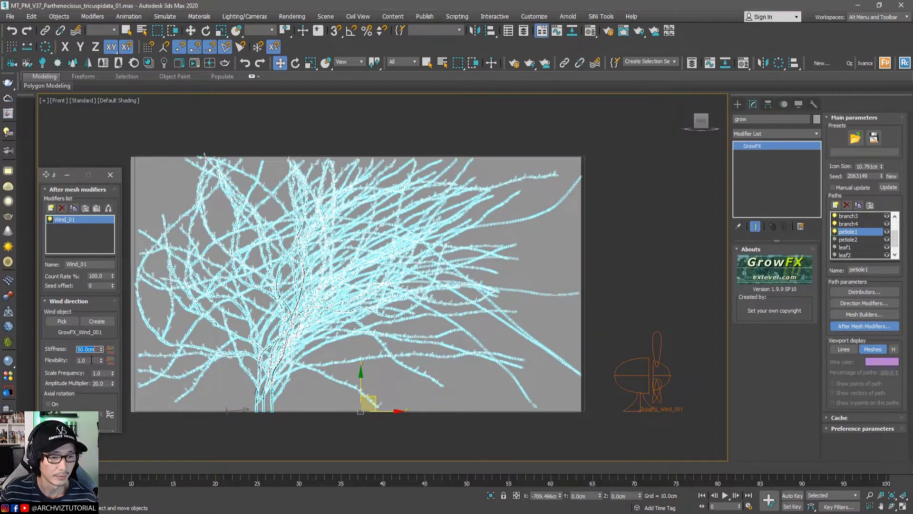
text(4000)
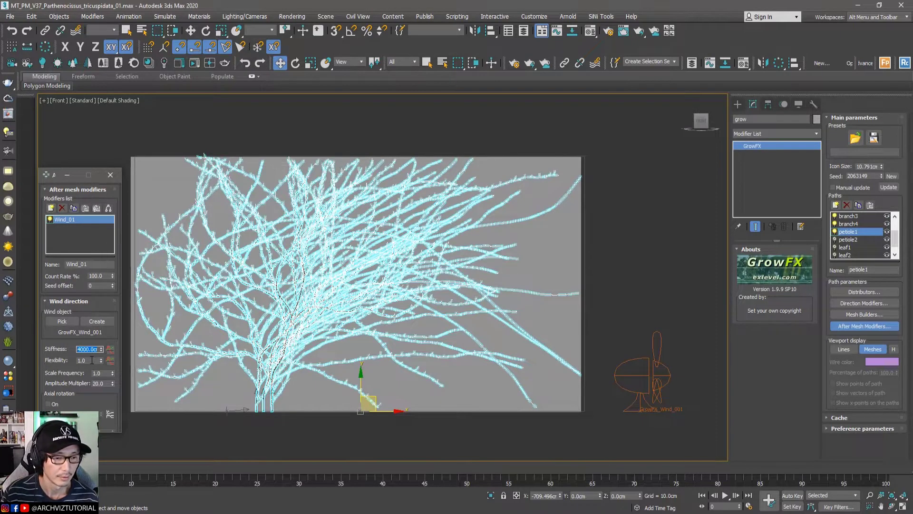
Set the flexibility of the petiole1 path's wind modifier to 500.
double_click(91, 360)
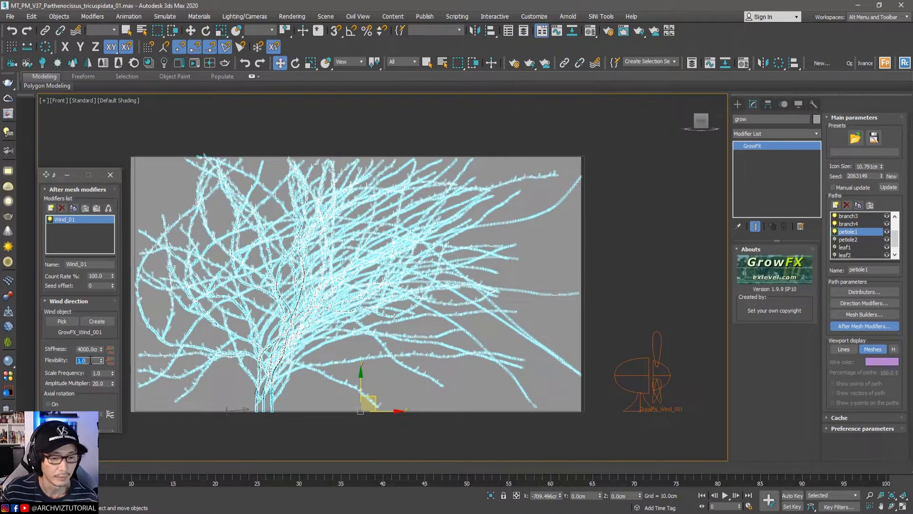
text(500)
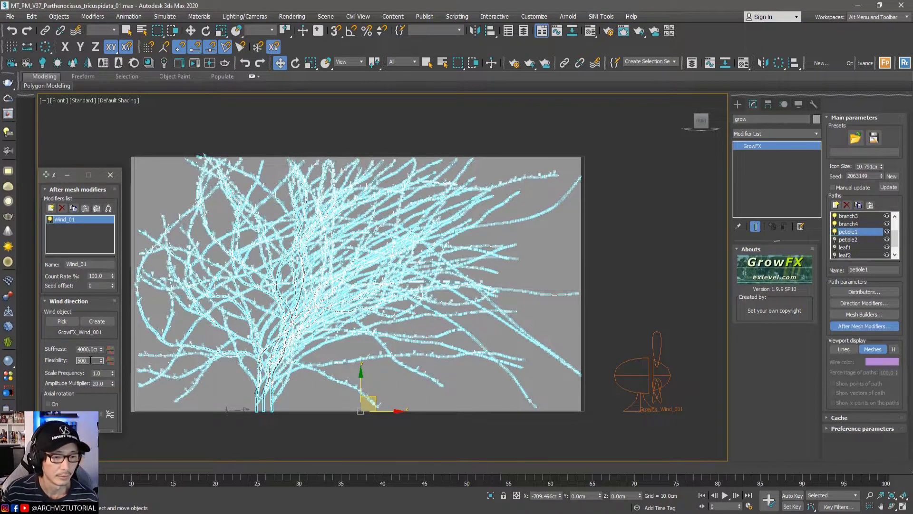
key(Return)
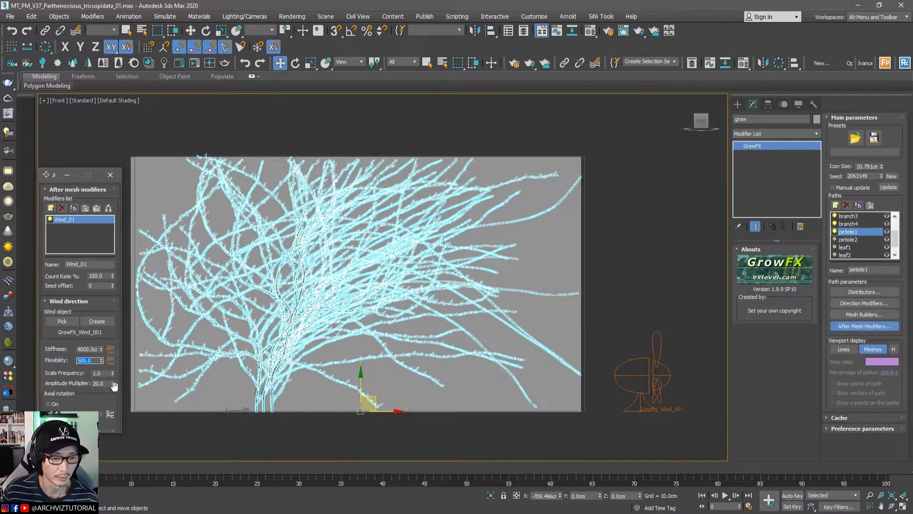
Select the wind object beside the plant and rename it petiole1.
scroll(534, 283, up, 5)
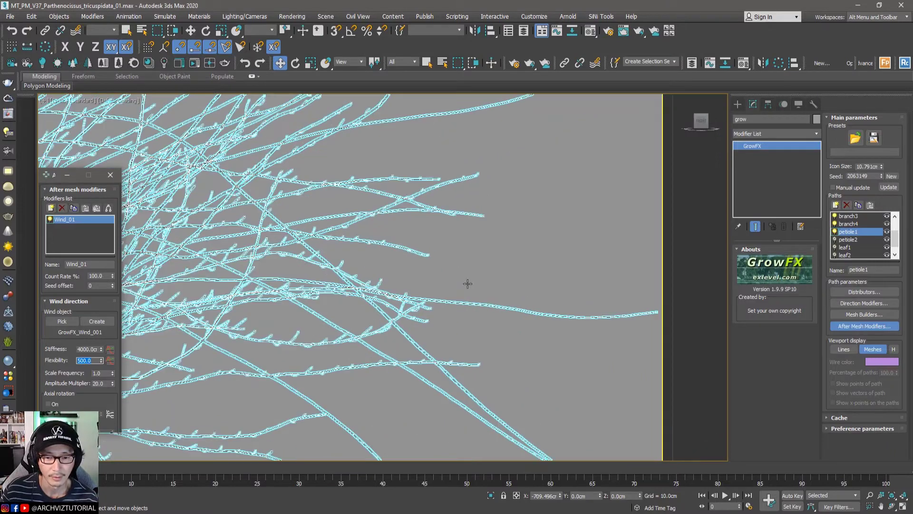
click(668, 215)
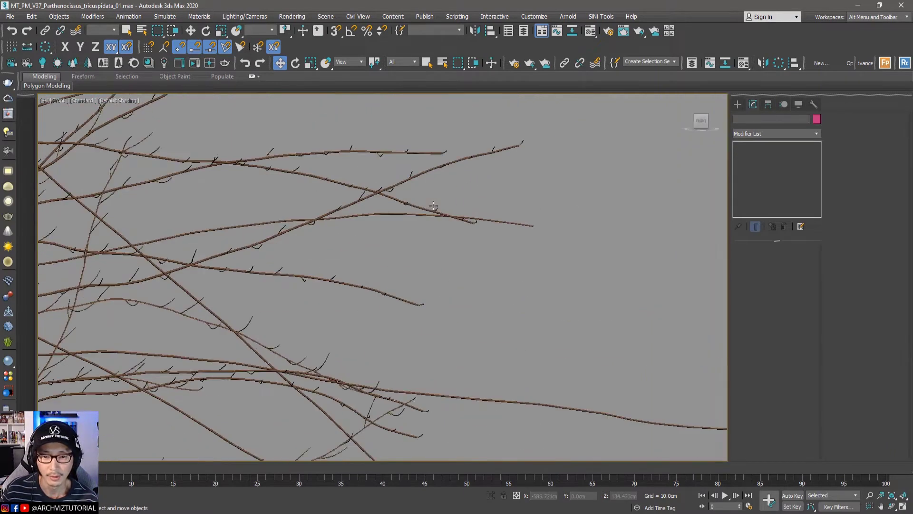
key(F3)
click(413, 215)
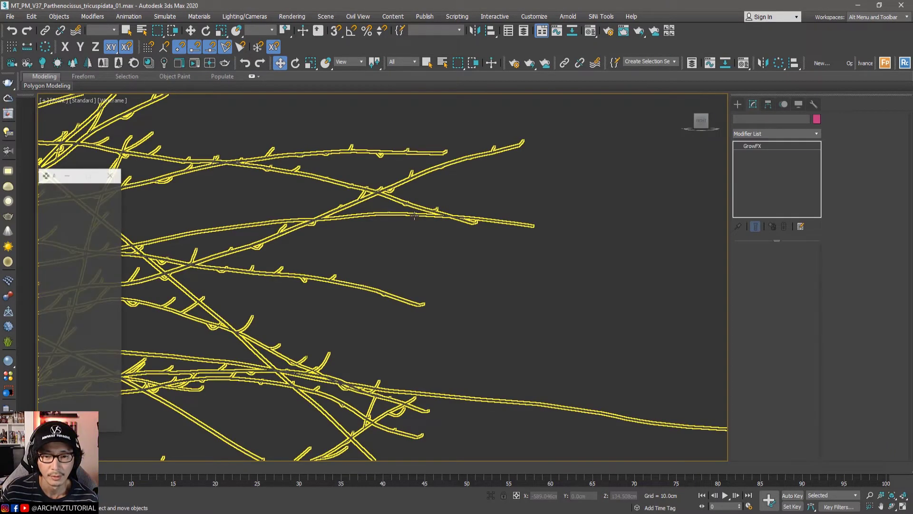
scroll(414, 215, down, 5)
click(588, 343)
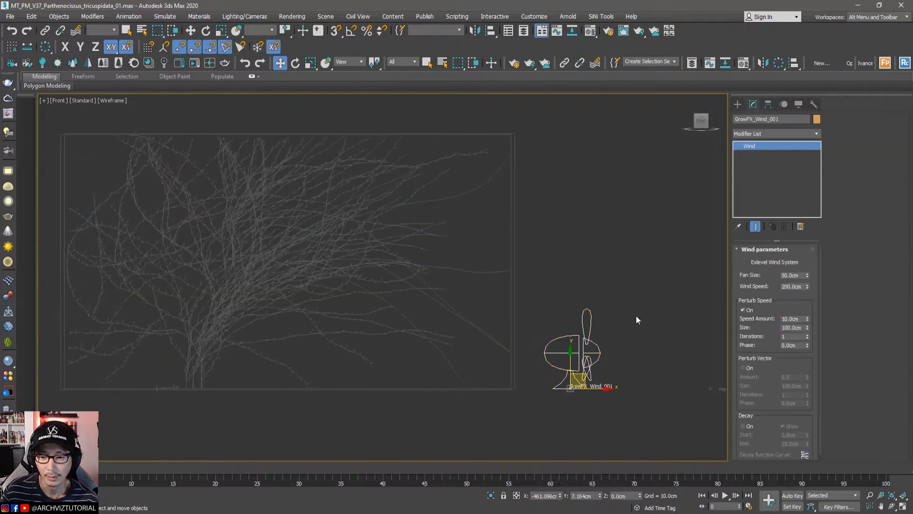
text(p)
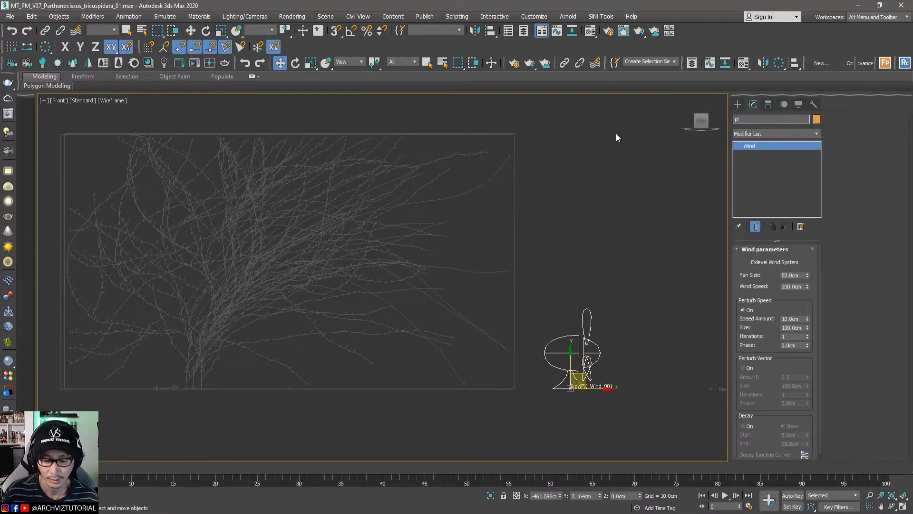
text(etiole1)
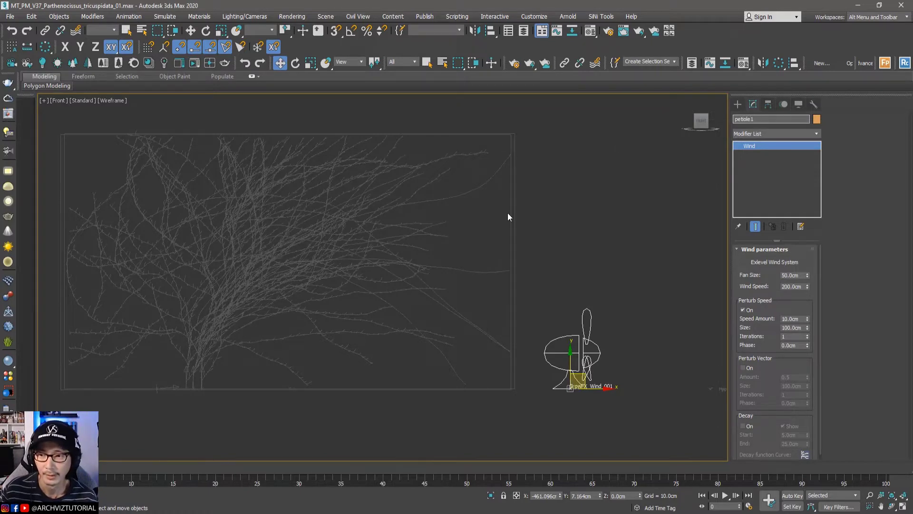
click(586, 209)
Configure the animation timing with a custom frame rate of 25 FPS and an end time of 250.
middle_drag(358, 356, 459, 360)
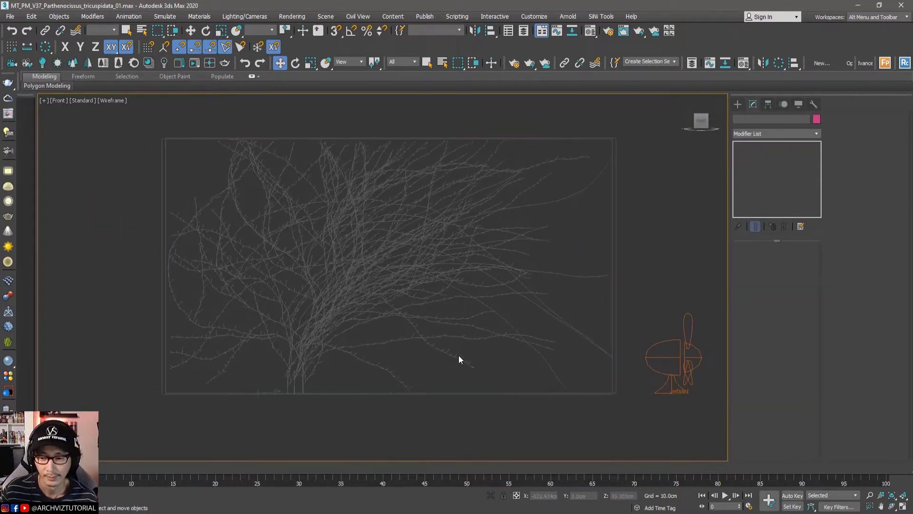
middle_drag(589, 309, 546, 314)
scroll(546, 314, up, 3)
click(503, 302)
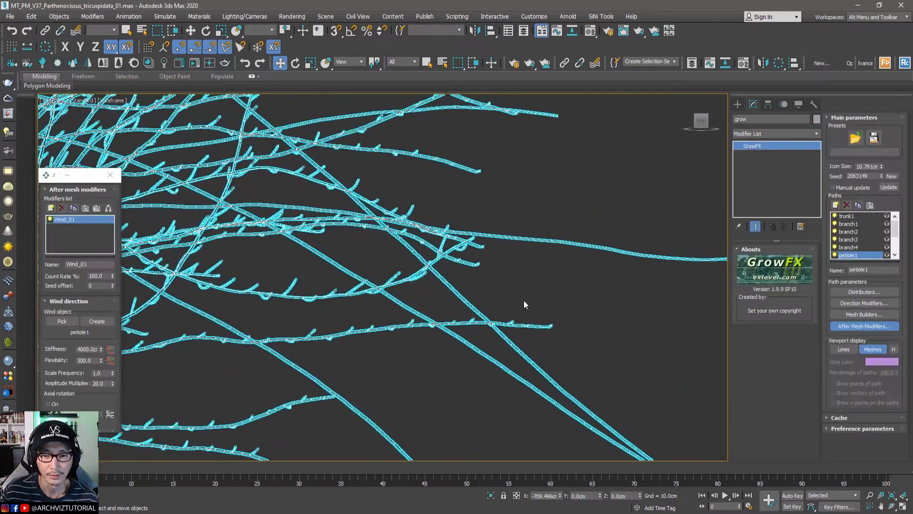
click(560, 292)
middle_drag(492, 279, 596, 297)
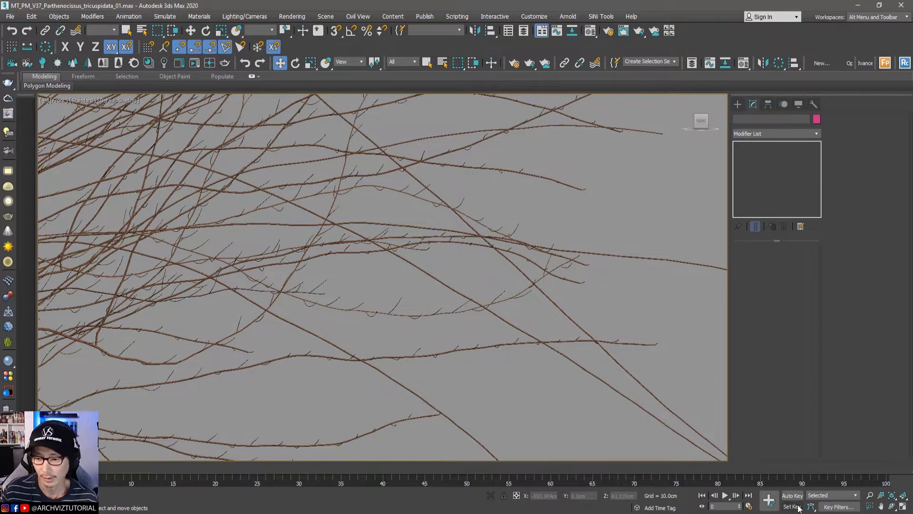
click(748, 507)
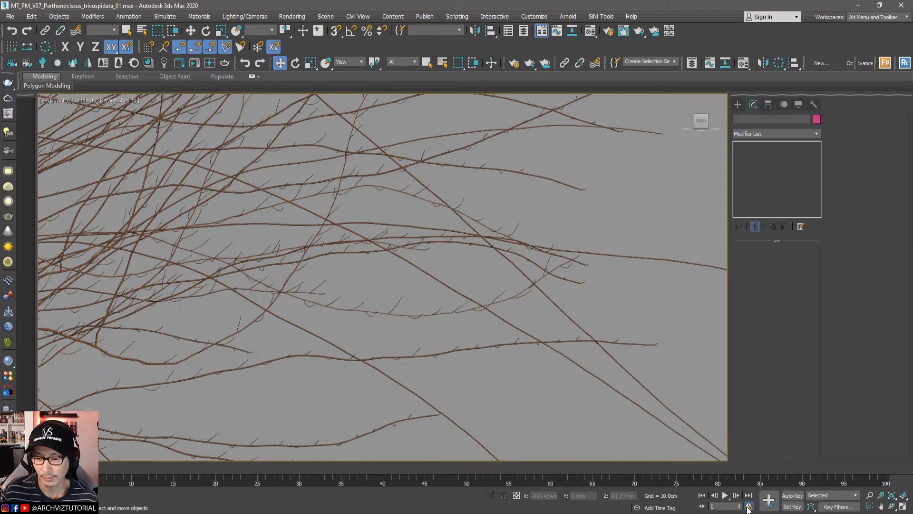
click(423, 178)
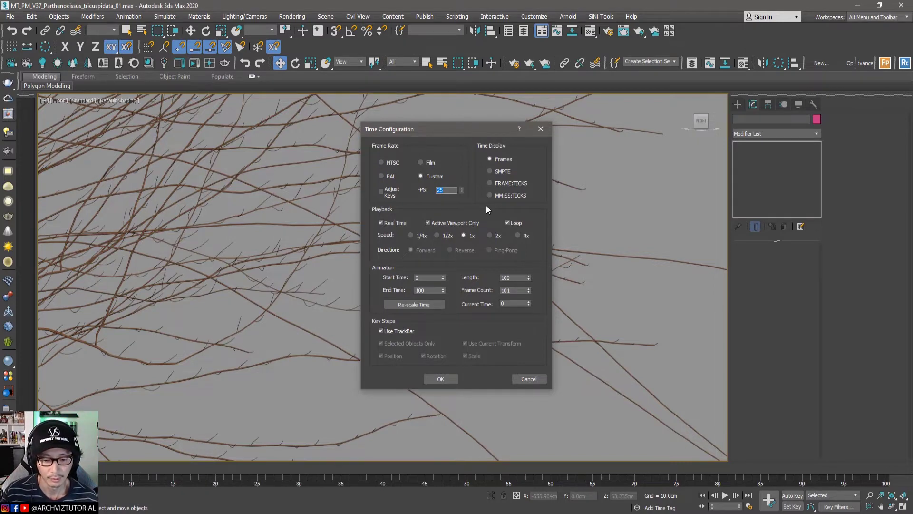
text(250)
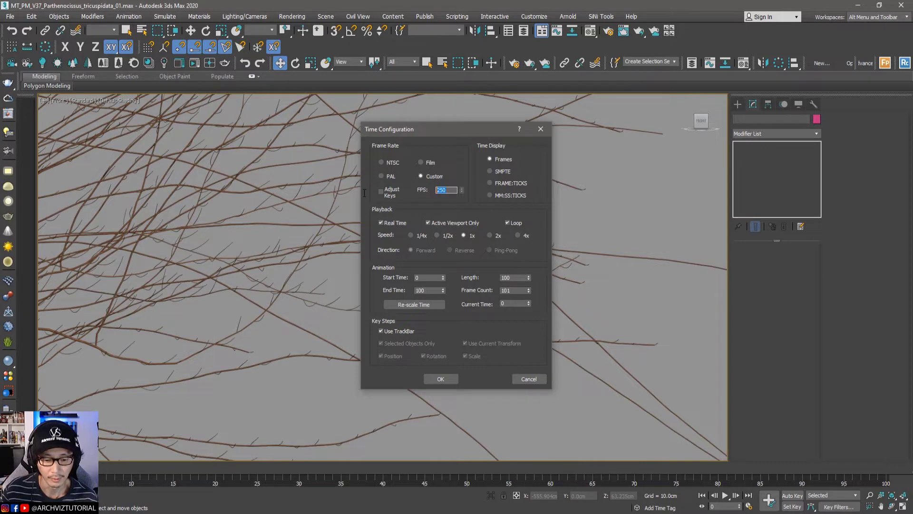
double_click(428, 291)
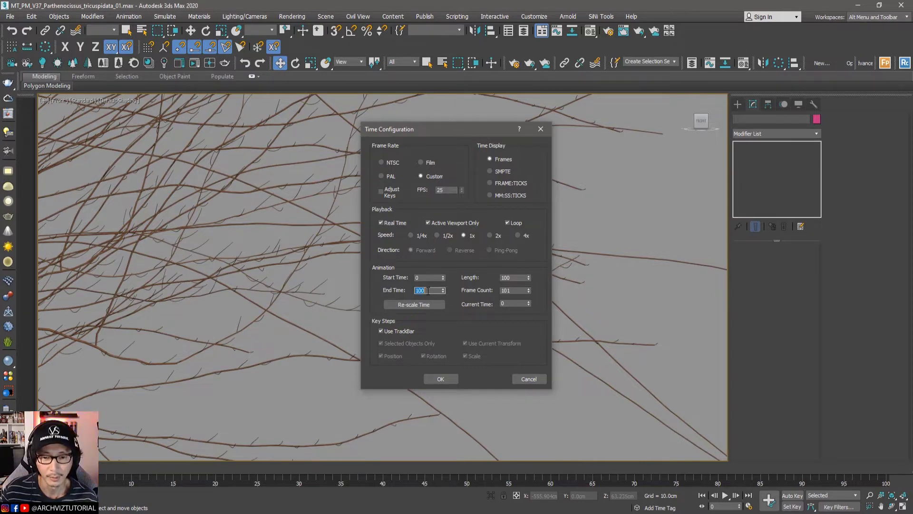
text(250)
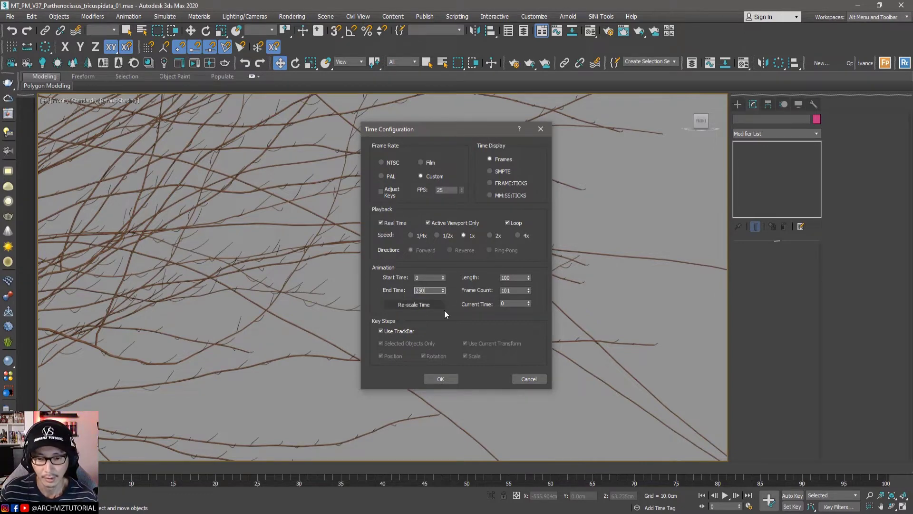
click(440, 379)
Play the animation to check how the petioles move in the wind, and stop the playback.
scroll(345, 347, up, 3)
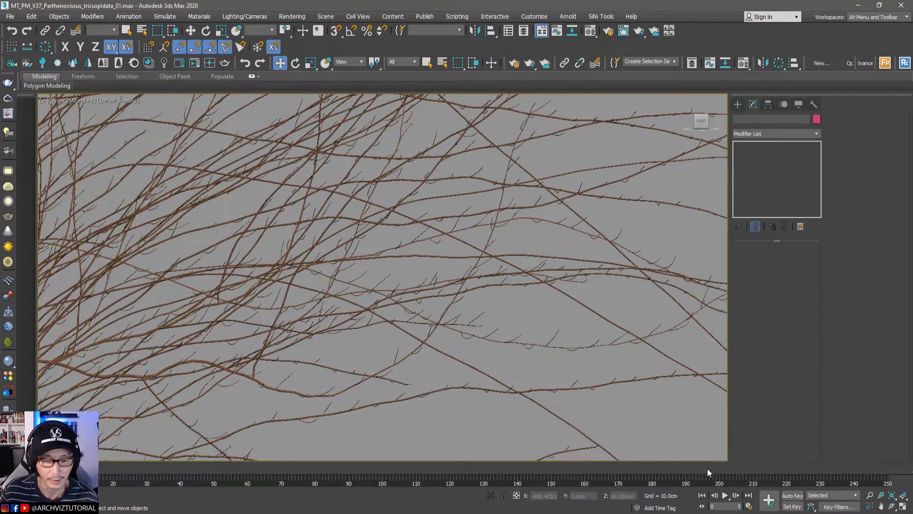
click(725, 495)
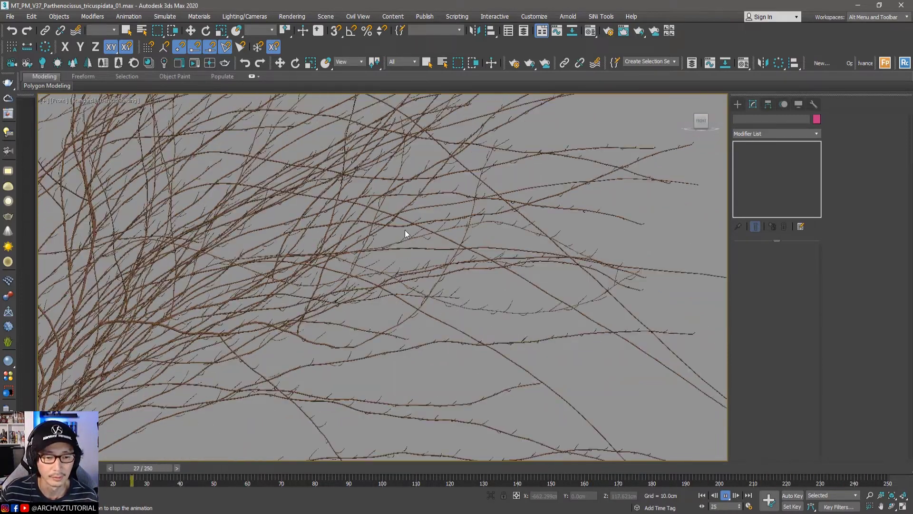
scroll(422, 265, down, 3)
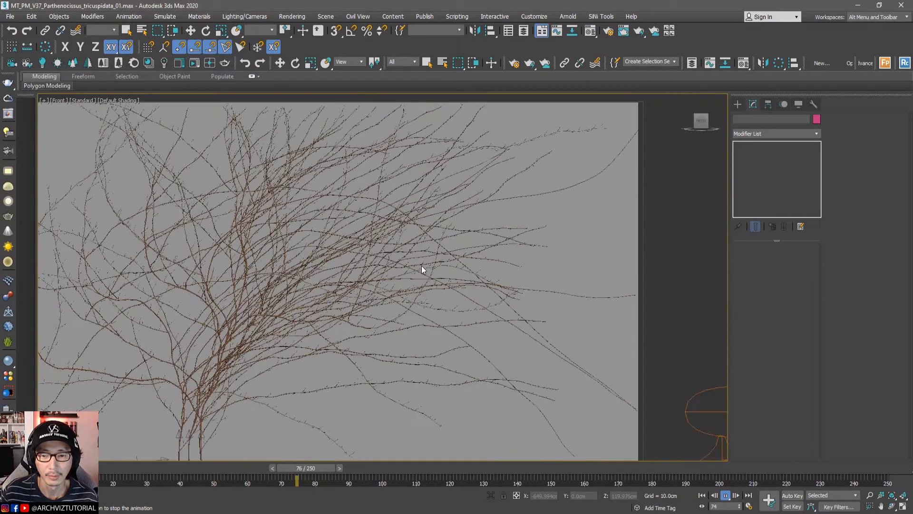
right_click(673, 246)
click(616, 257)
scroll(538, 236, down, 4)
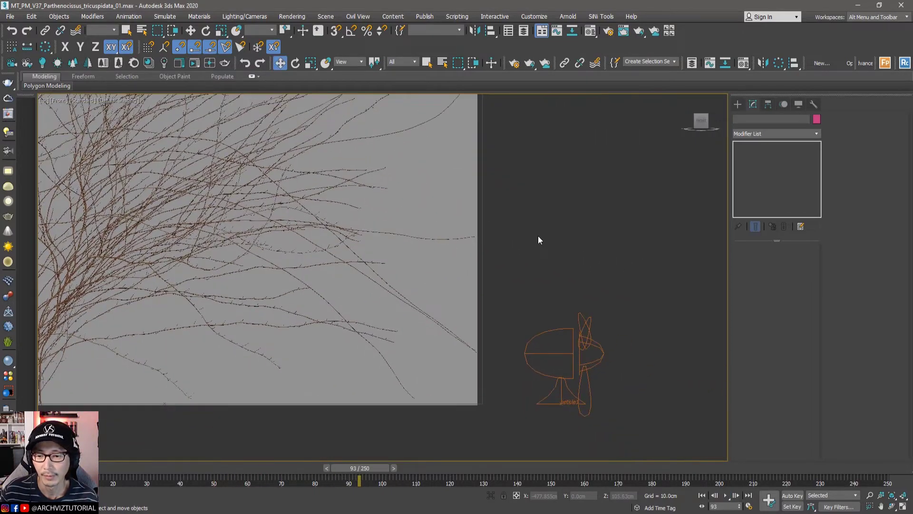
Select the plant and turn on its petiole2 path.
scroll(486, 241, up, 6)
click(486, 241)
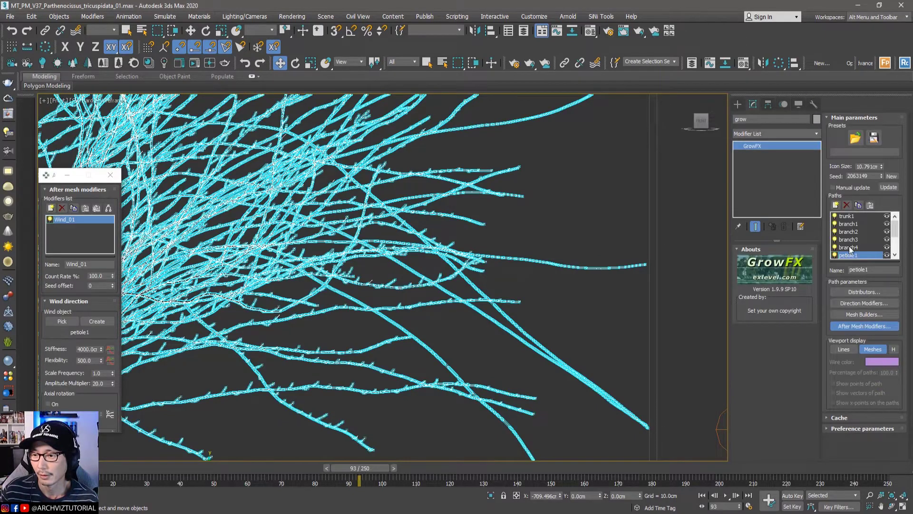
scroll(846, 240, down, 2)
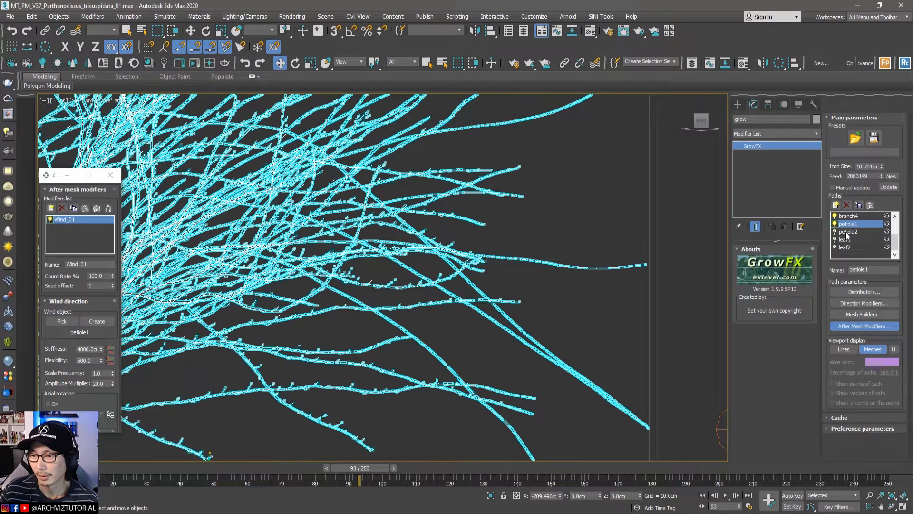
click(847, 232)
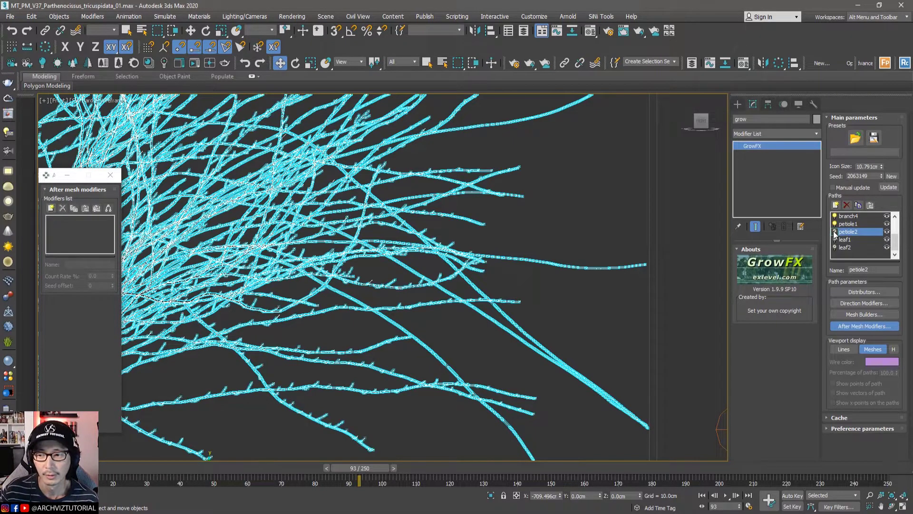
click(834, 231)
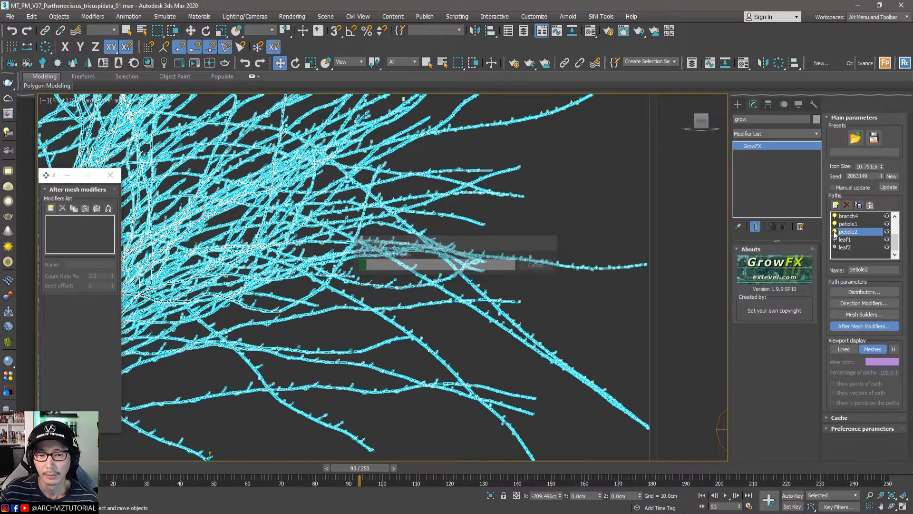
Copy the wind modifier from the petiole1 path and paste it onto the petiole2 path.
click(844, 224)
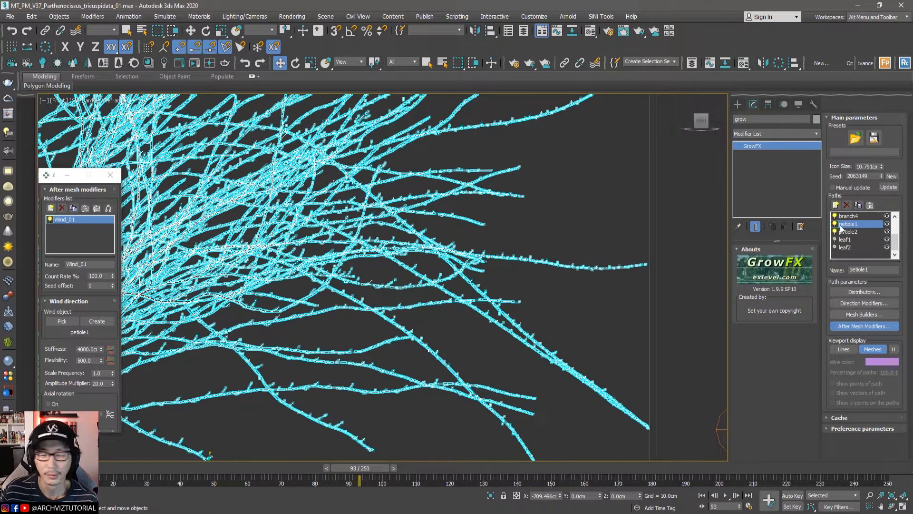
click(73, 209)
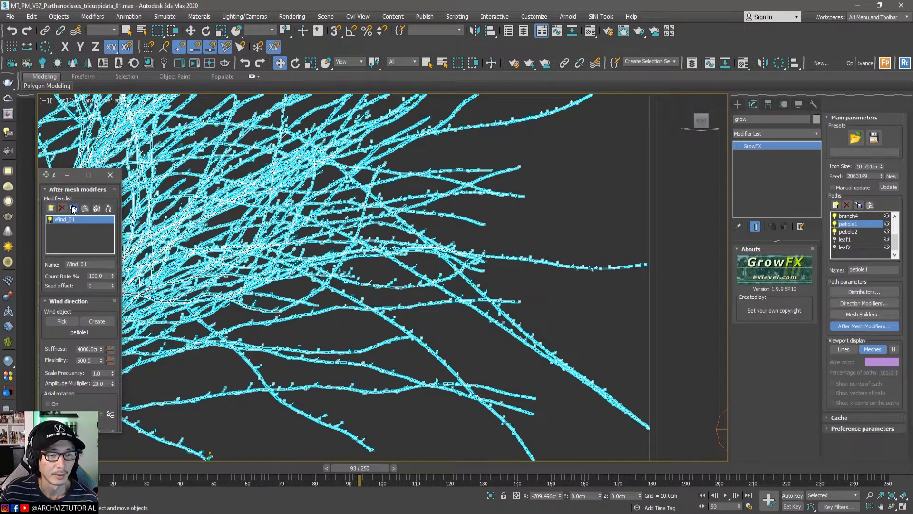
click(848, 232)
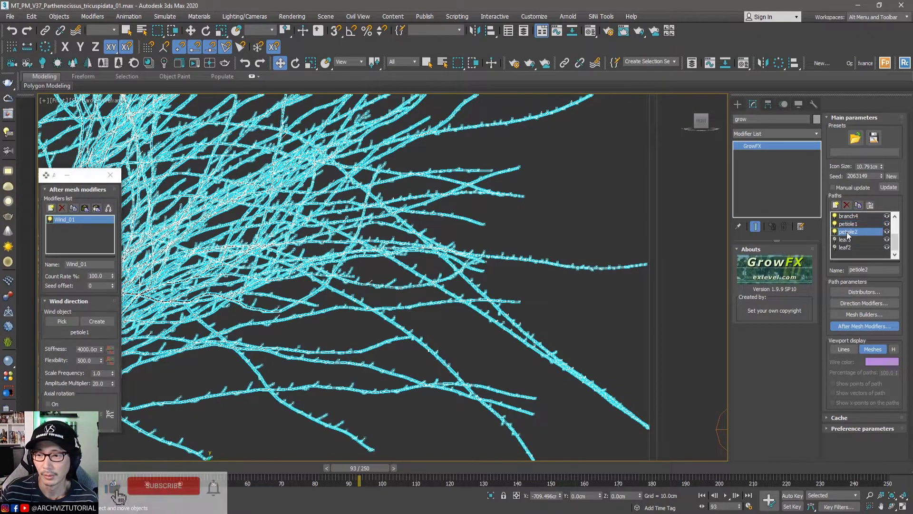
click(85, 211)
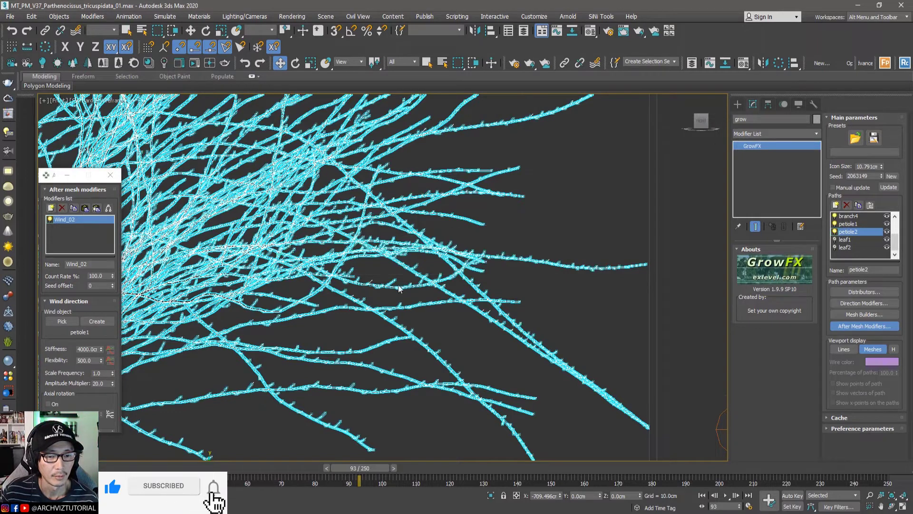
Clone the petiole1 wind object along X as an independent copy named leaf, beside the original.
scroll(174, 228, down, 4)
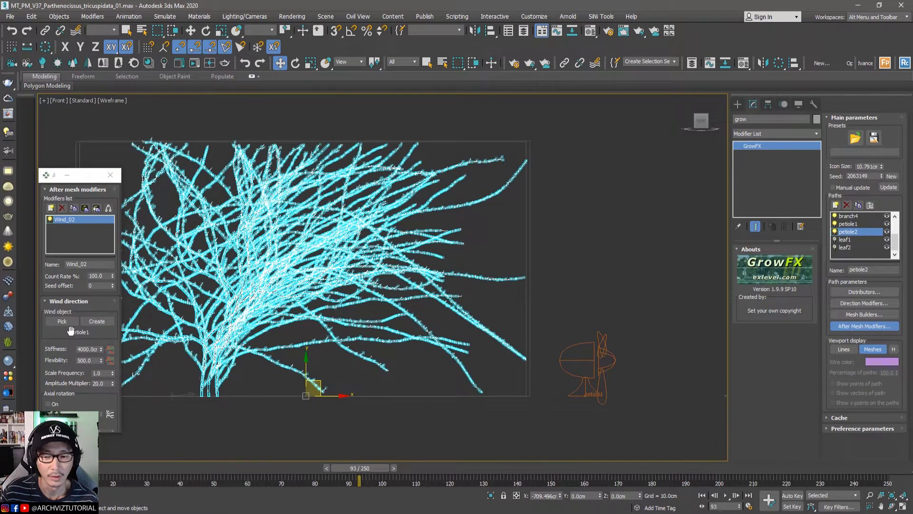
click(604, 357)
scroll(614, 381, up, 3)
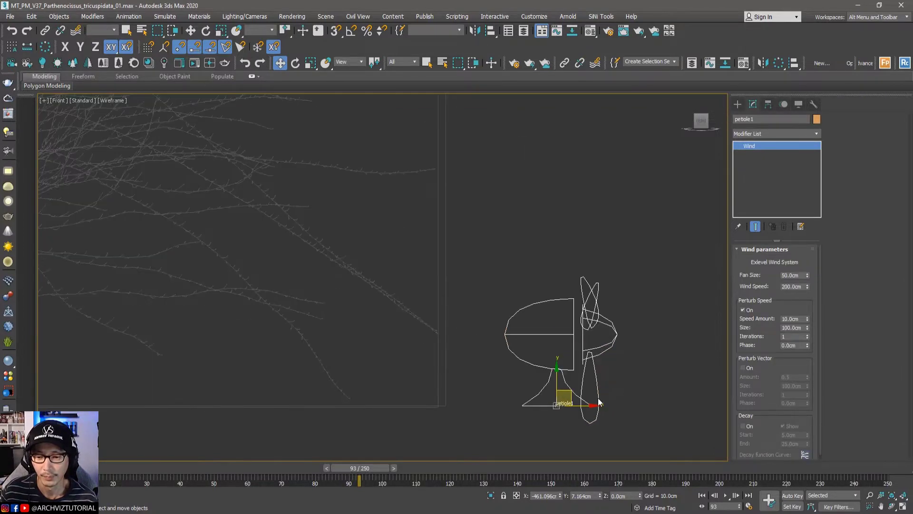
middle_drag(599, 402, 540, 402)
shift+drag(540, 401, 659, 401)
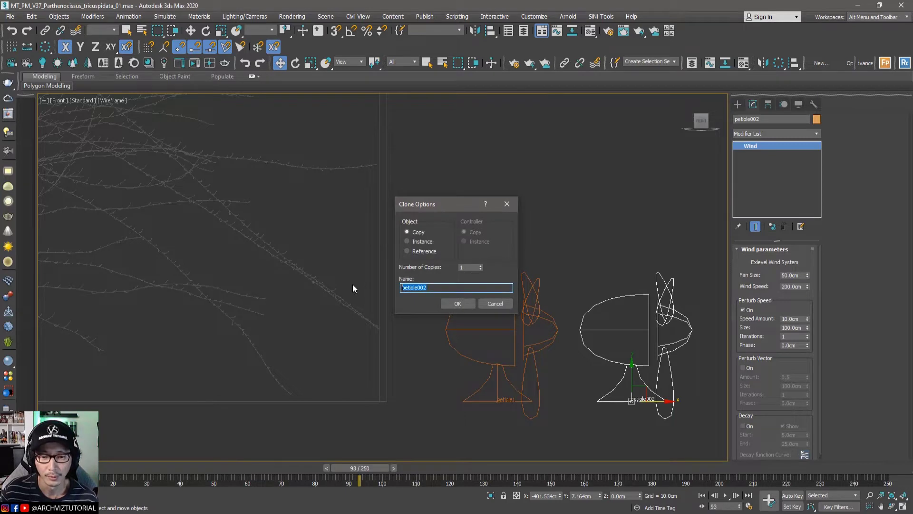
text(leaf)
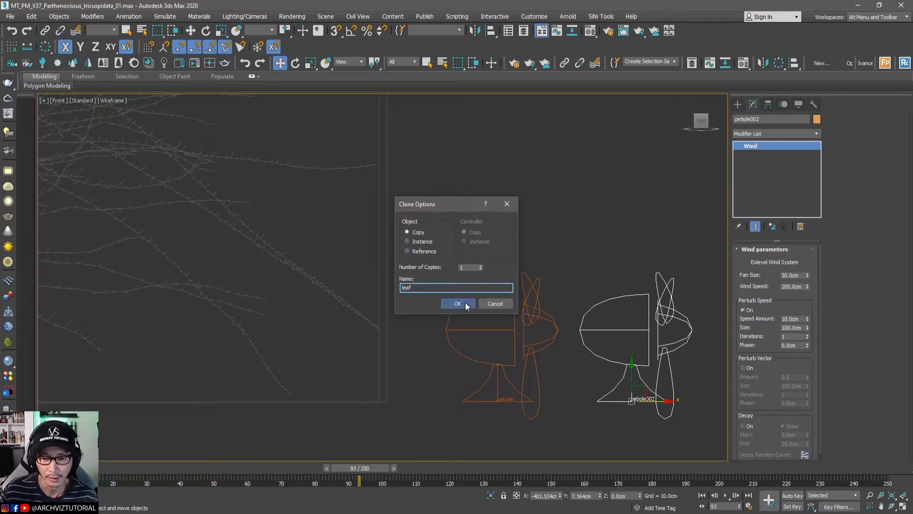
click(466, 305)
scroll(442, 299, down, 2)
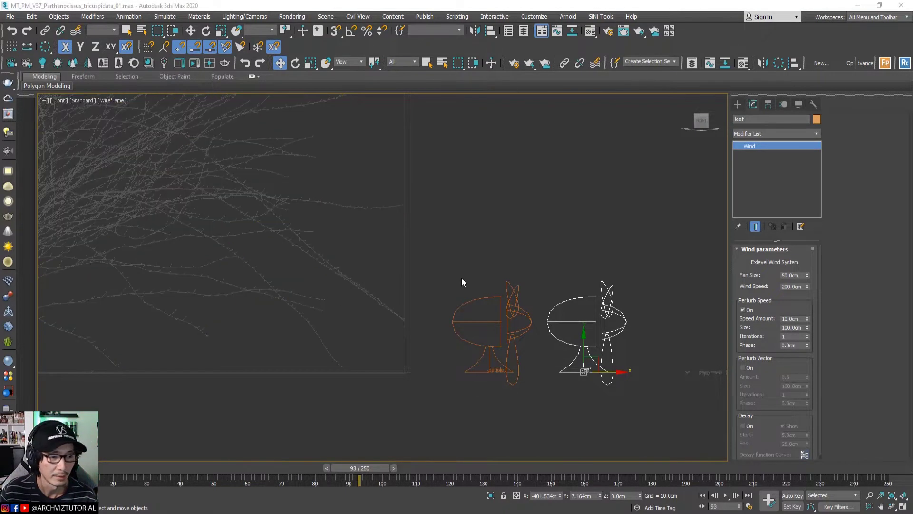
Set the leaf wind object's wind speed to 300 cm and its perturb speed amount to 400 cm.
double_click(790, 286)
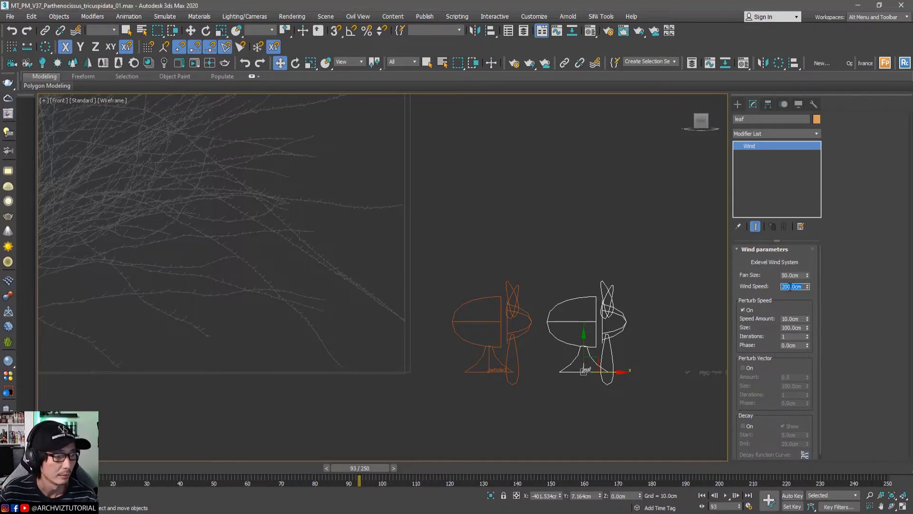
text(30)
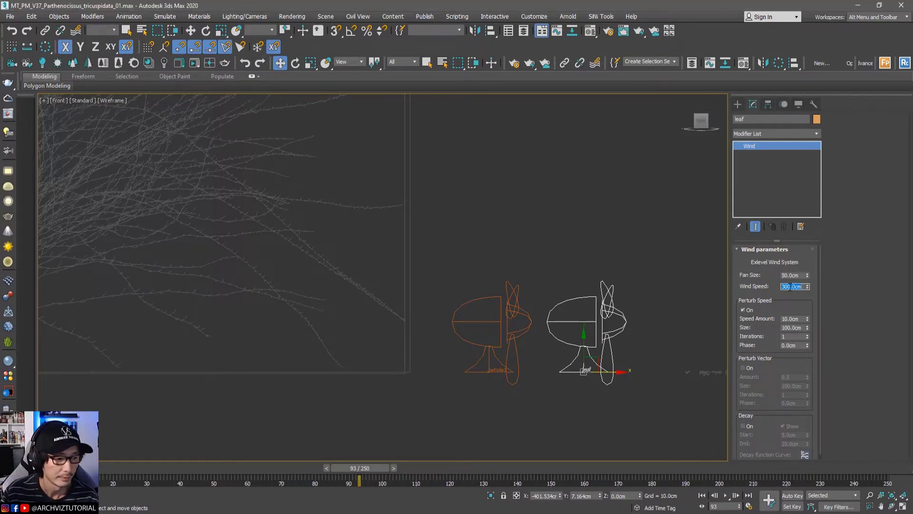
click(790, 319)
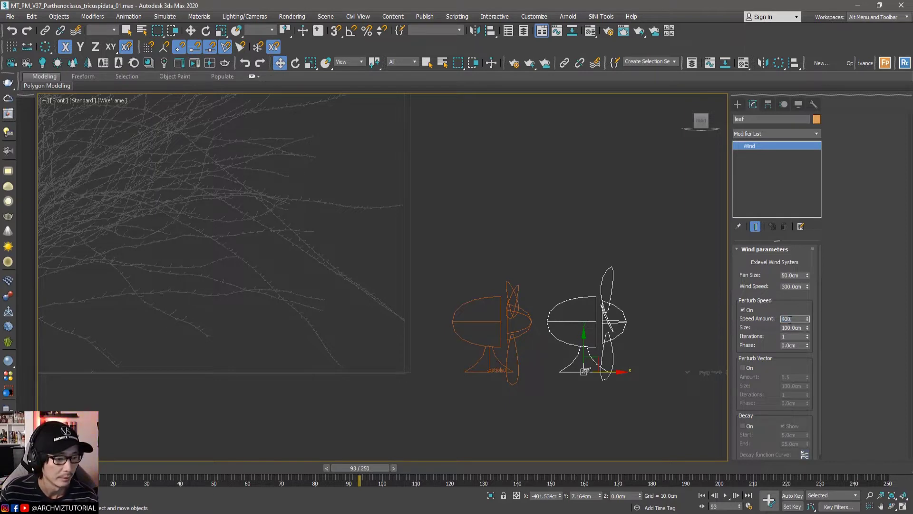
key(Return)
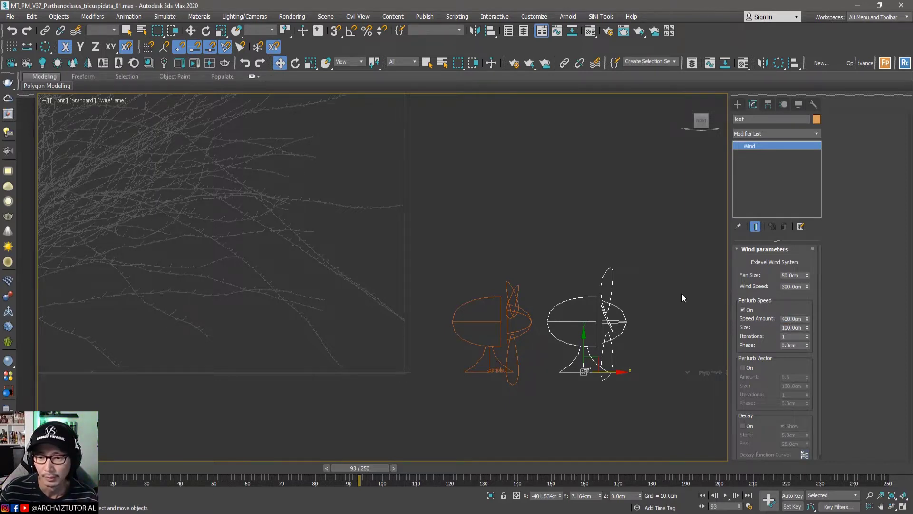
Select the plant and turn on its leaf1 and leaf2 paths, using manual update while switching them on.
scroll(583, 236, down, 4)
middle_drag(542, 247, 611, 282)
scroll(508, 263, up, 2)
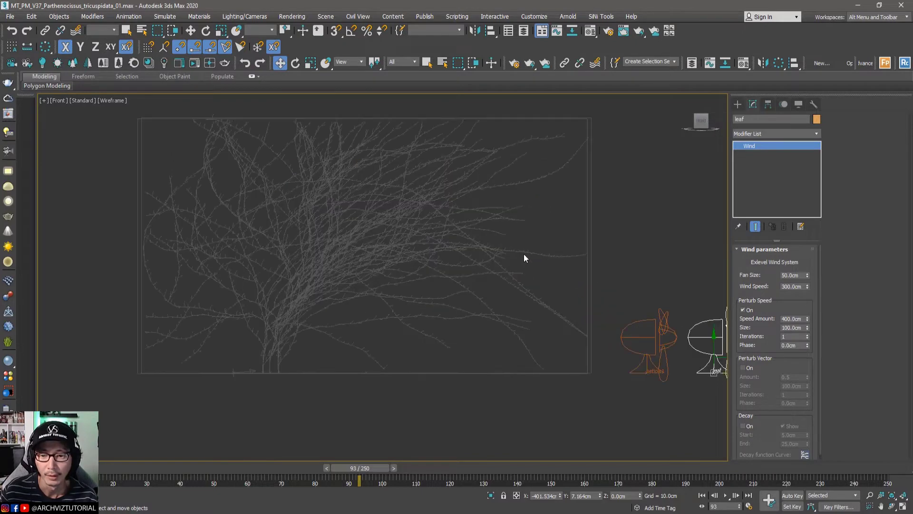
click(524, 255)
click(856, 247)
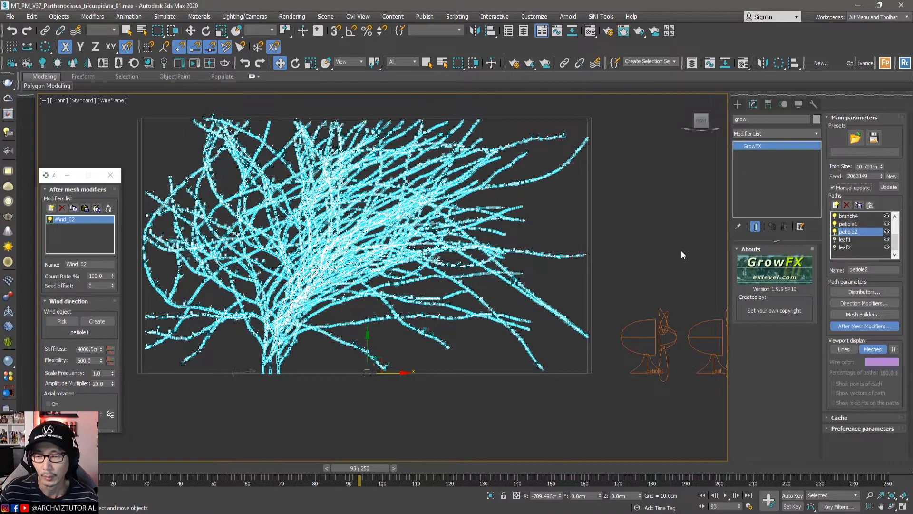
click(835, 240)
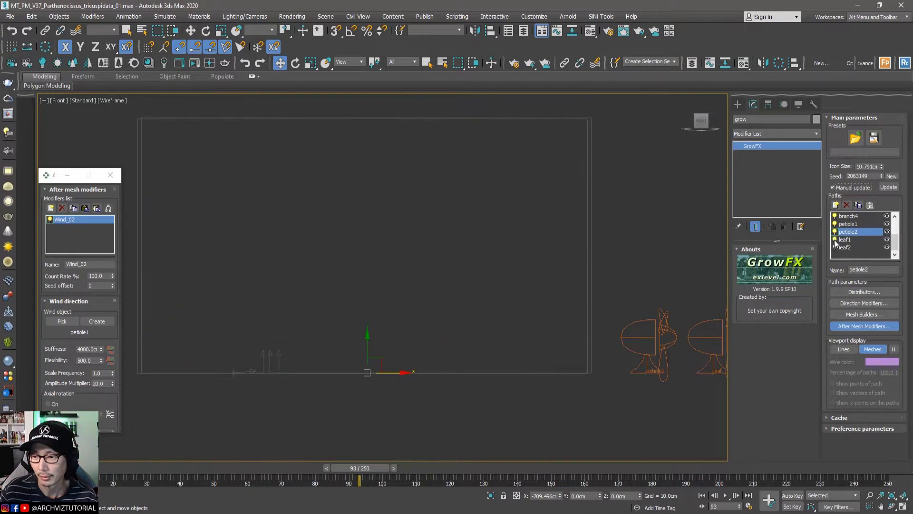
click(835, 248)
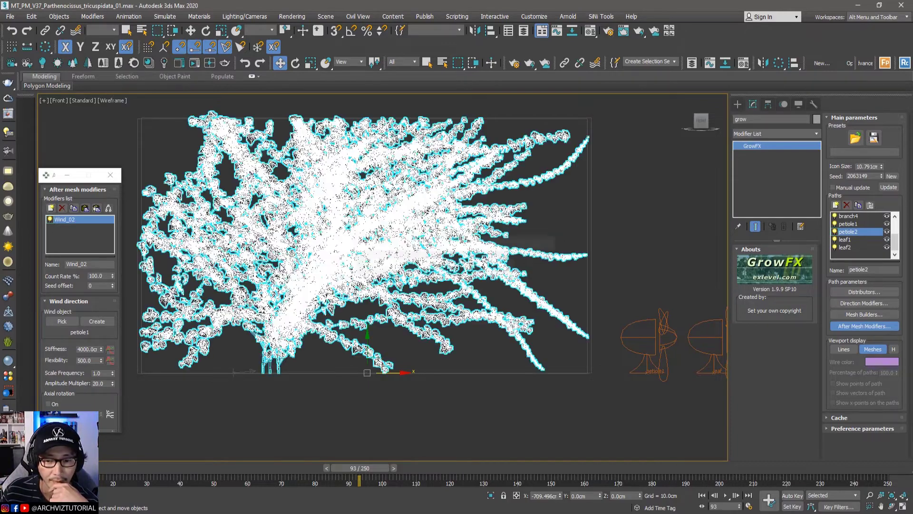
Switch the viewport from wireframe to default shading and examine the leaves on the plant.
click(566, 228)
scroll(530, 215, up, 5)
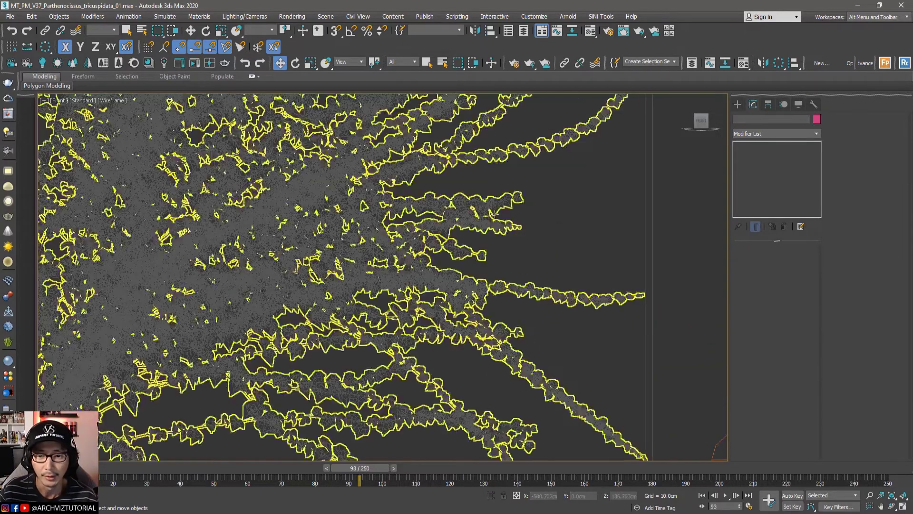
key(F3)
click(496, 206)
scroll(492, 212, down, 5)
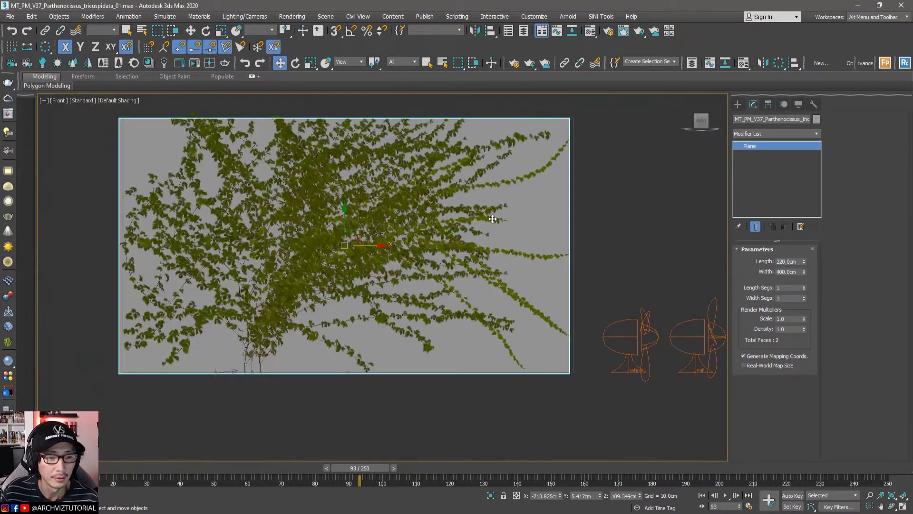
key(F3)
key(F3)
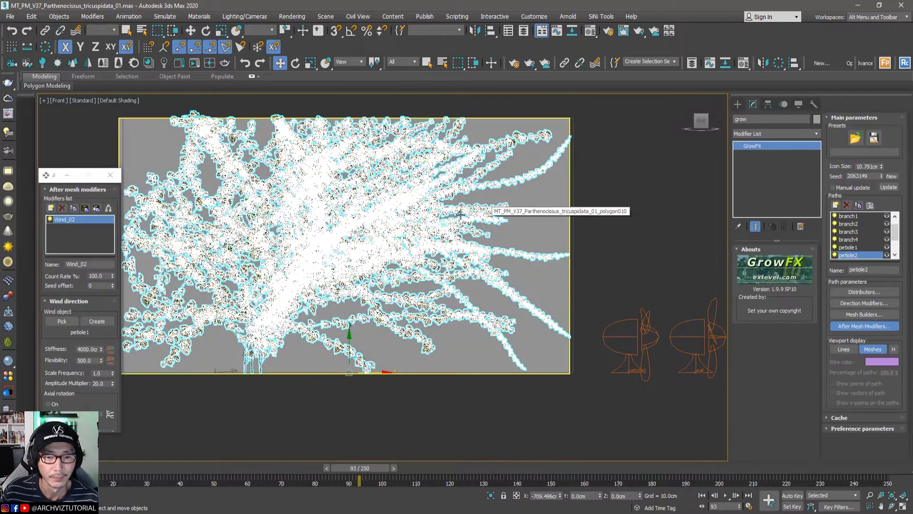
Add a Wind animation after-mesh modifier to the leaf1 path and assign the leaf wind object to it.
scroll(851, 237, down, 2)
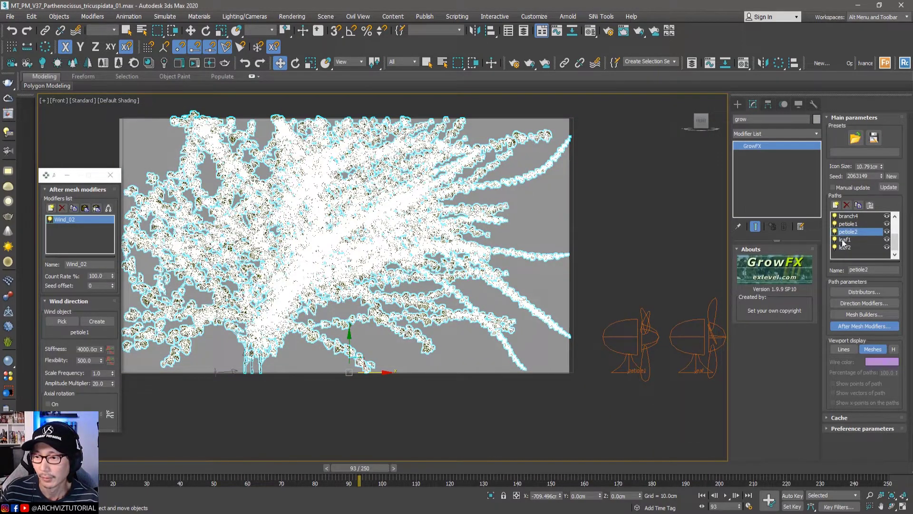
click(843, 240)
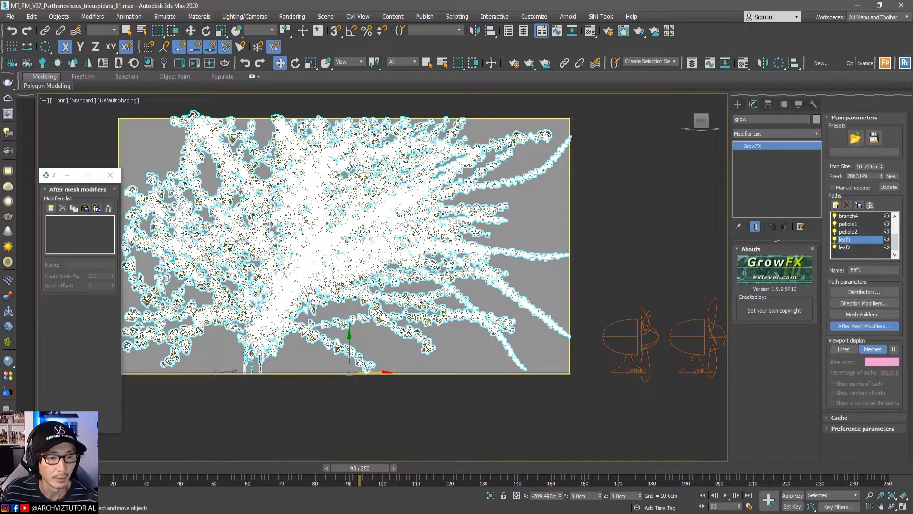
click(51, 210)
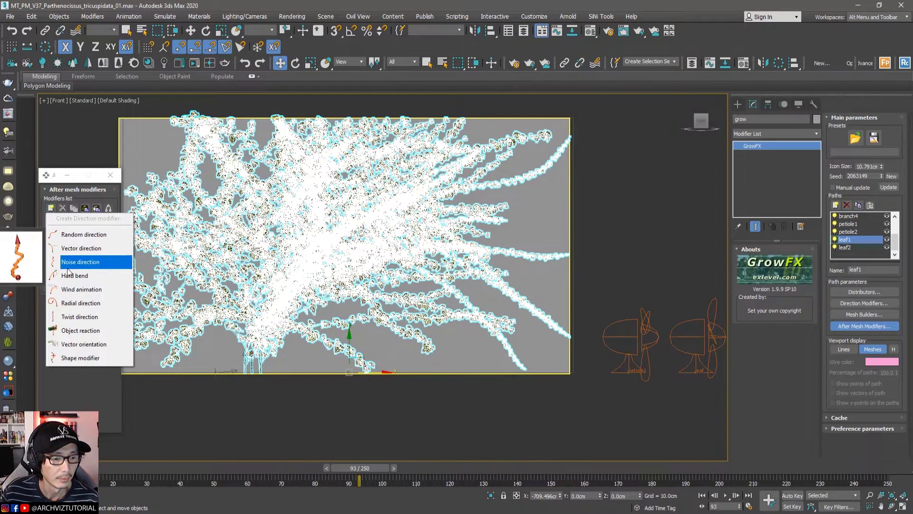
click(74, 289)
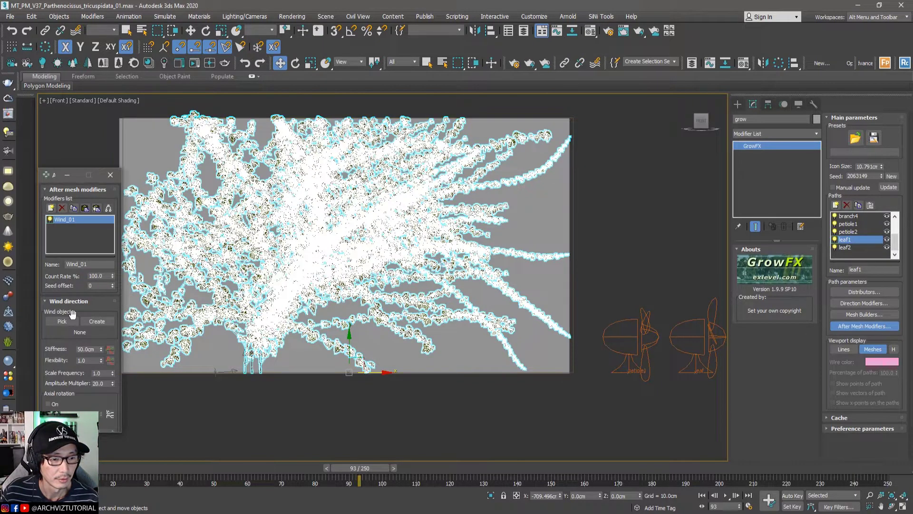
click(62, 320)
middle_drag(685, 333, 604, 301)
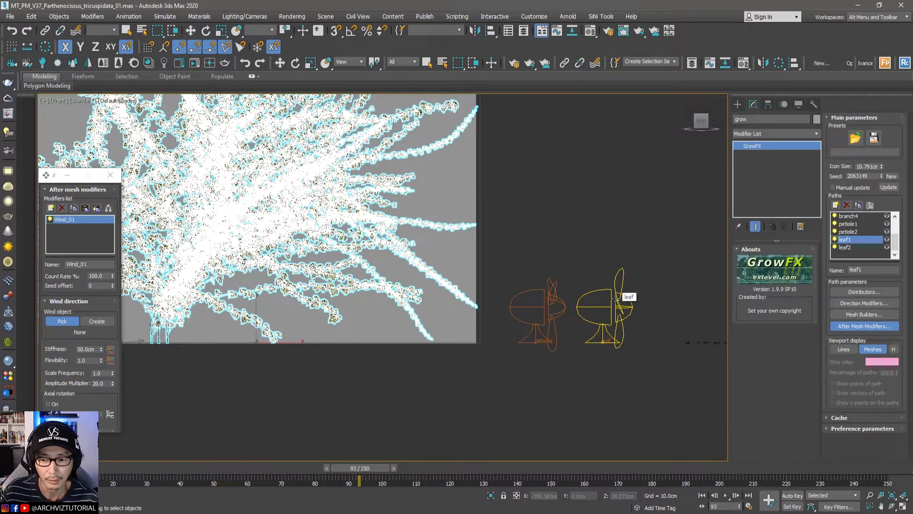
click(616, 297)
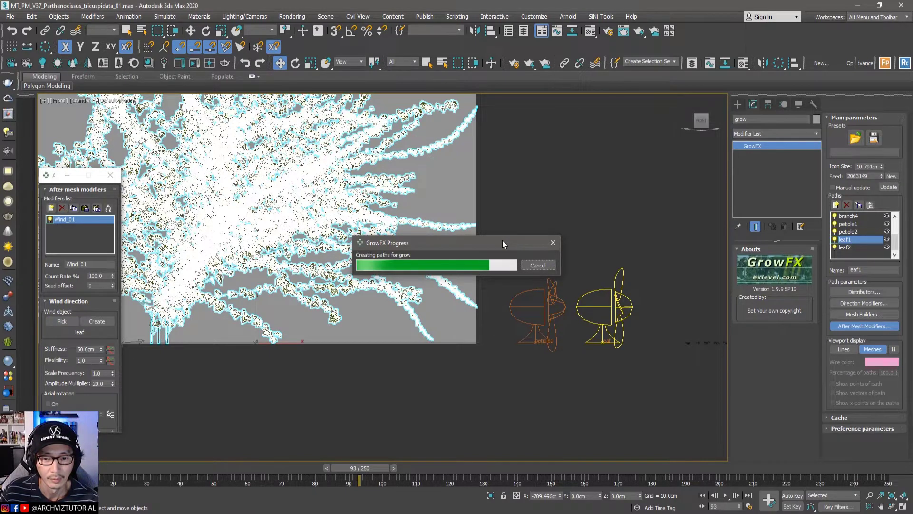
right_click(502, 240)
key(Escape)
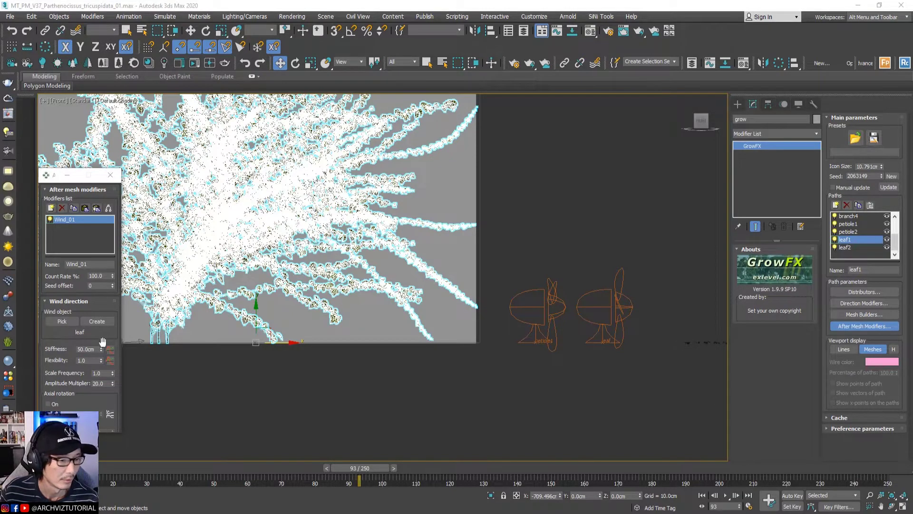
Set the leaf1 wind modifier's stiffness to 5000 cm and its flexibility to 3.
click(86, 349)
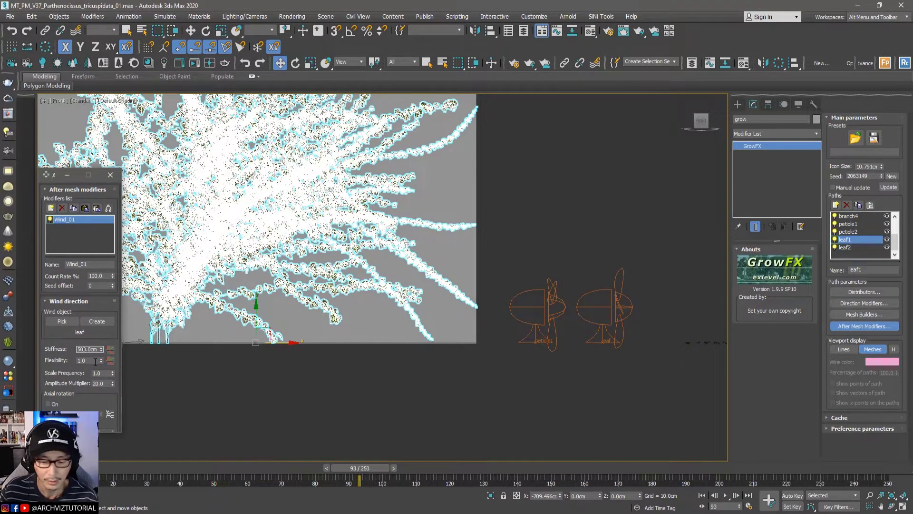
key(Return)
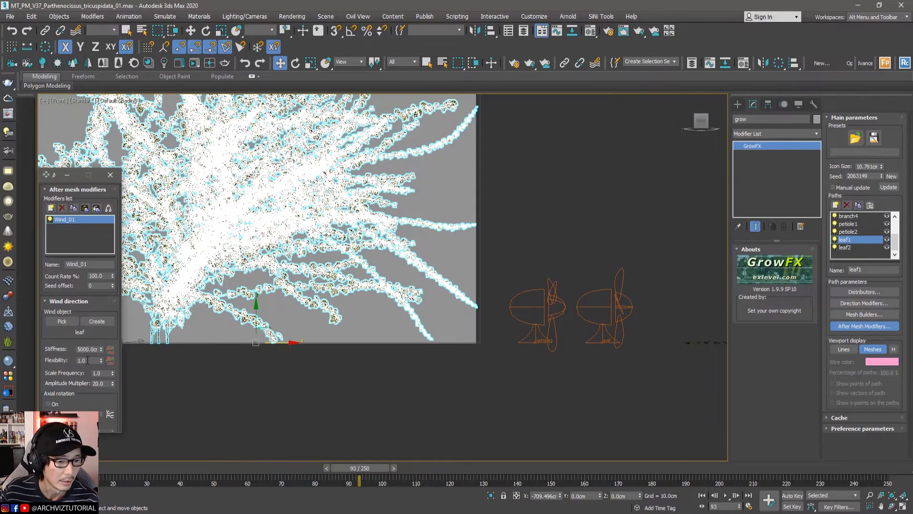
click(87, 360)
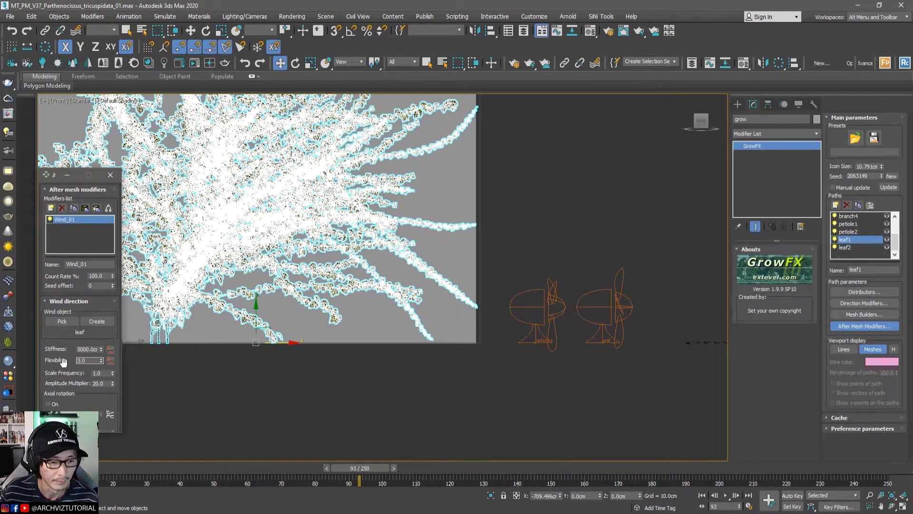
key(Return)
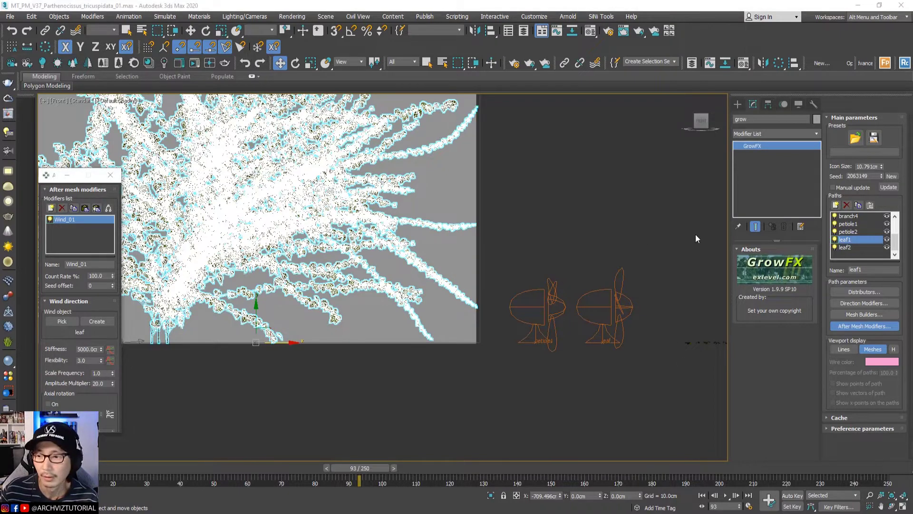
Copy the wind modifier from the leaf1 path and paste it onto the leaf2 path.
click(839, 241)
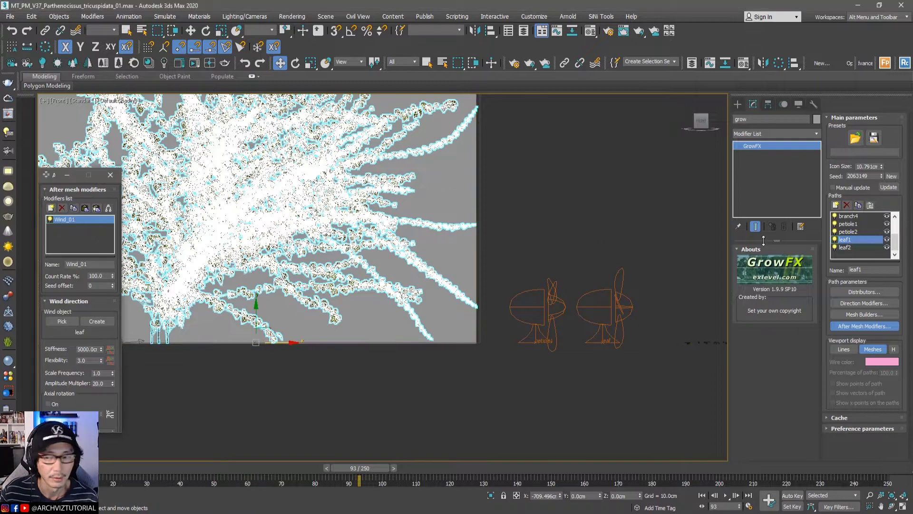
click(844, 247)
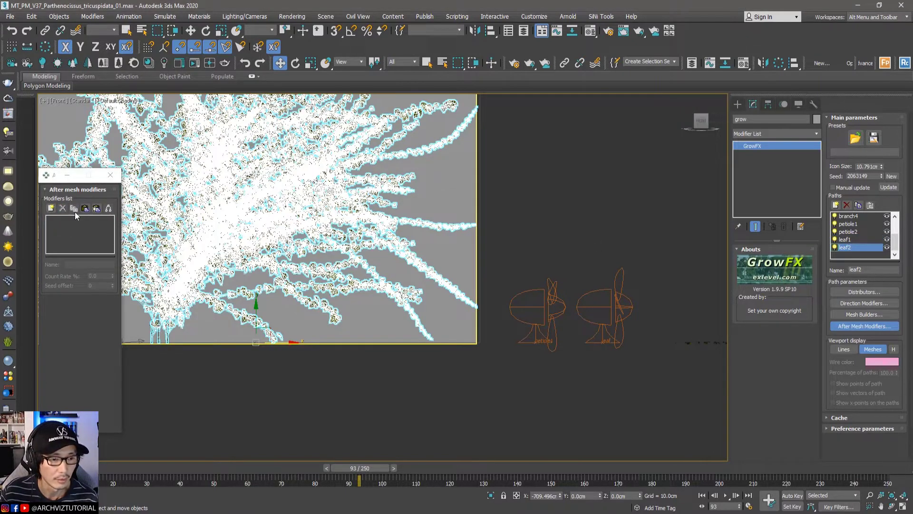
click(89, 212)
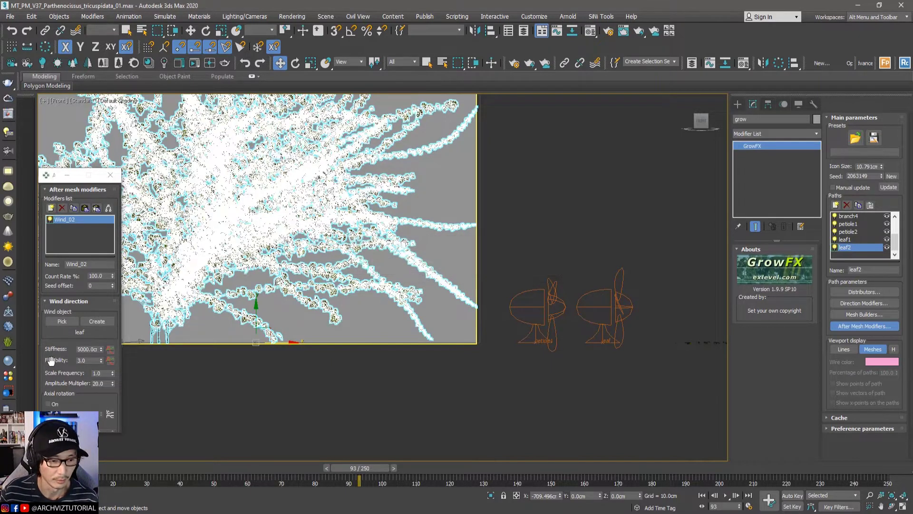
Set the leaf2 wind modifier's stiffness to 1000 cm and its flexibility to 10.
click(83, 350)
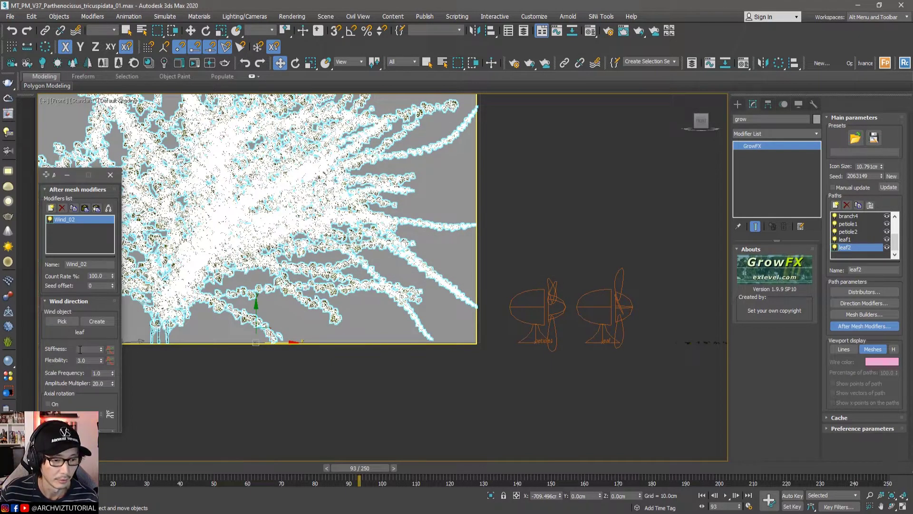
double_click(81, 350)
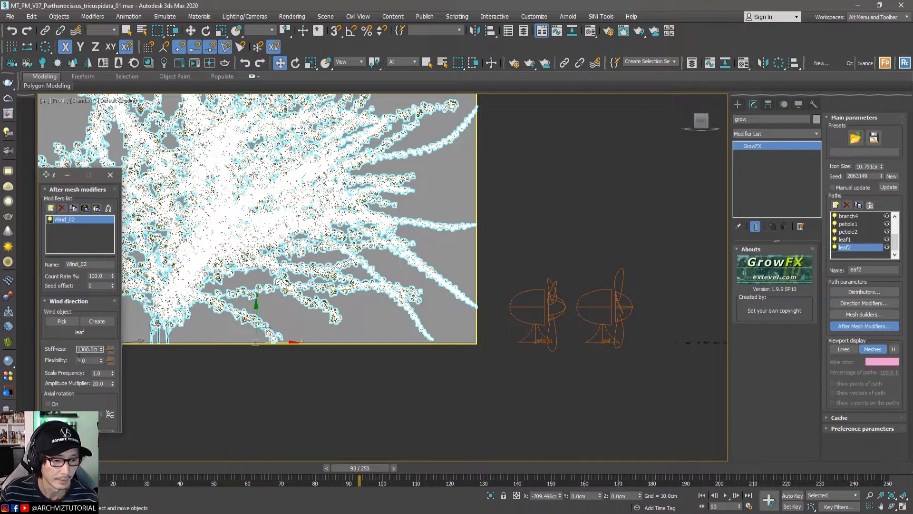
double_click(82, 360)
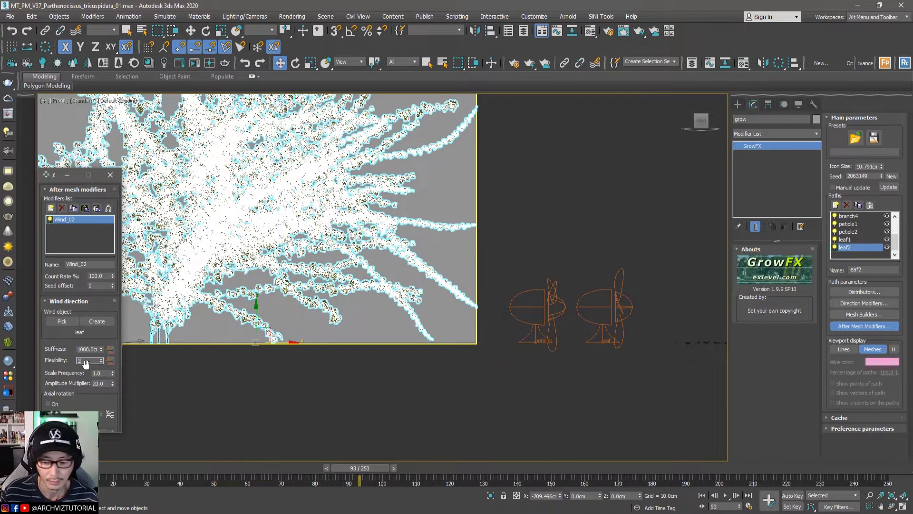
text(10)
key(Return)
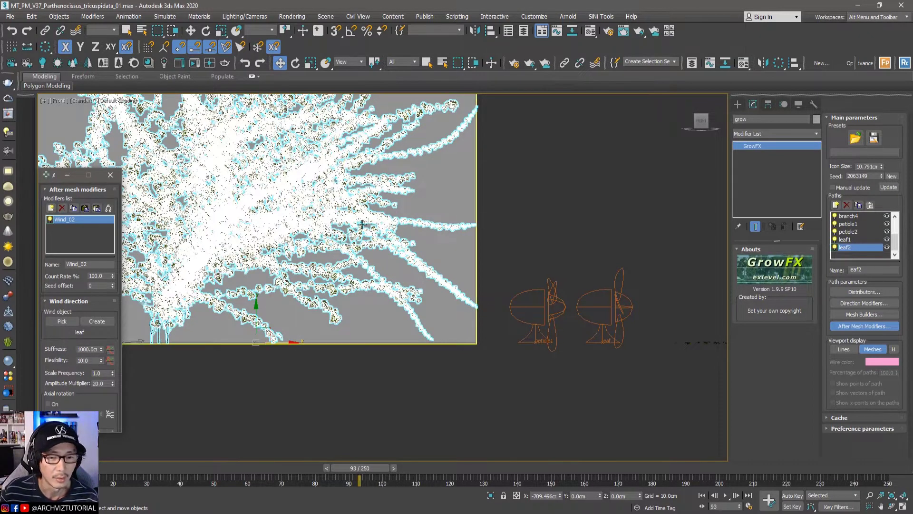
Deselect the plant and inspect the shaded leaves at the branch ends up close.
middle_drag(355, 247, 359, 257)
click(615, 237)
scroll(523, 238, up, 4)
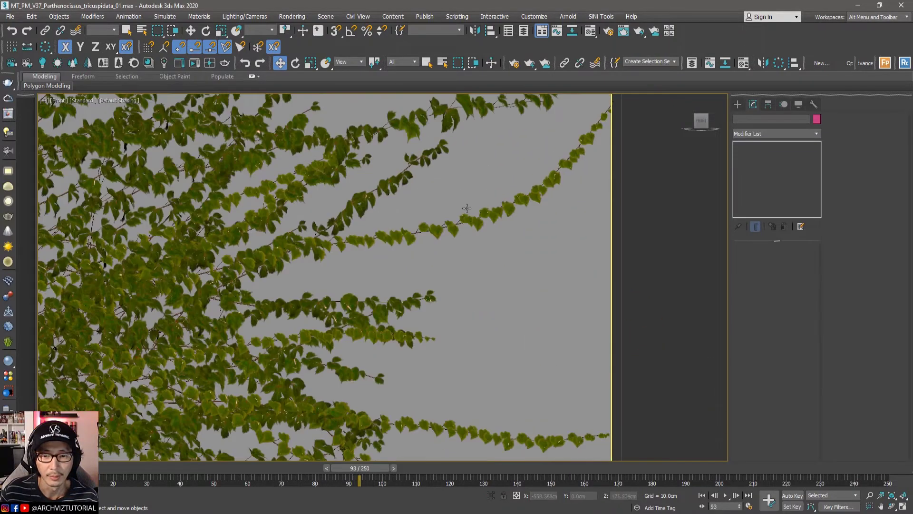
Scrub the timeline and examine the wind motion of the leaves along the outer branches up close in the front view.
middle_drag(435, 234, 477, 242)
scroll(478, 243, down, 6)
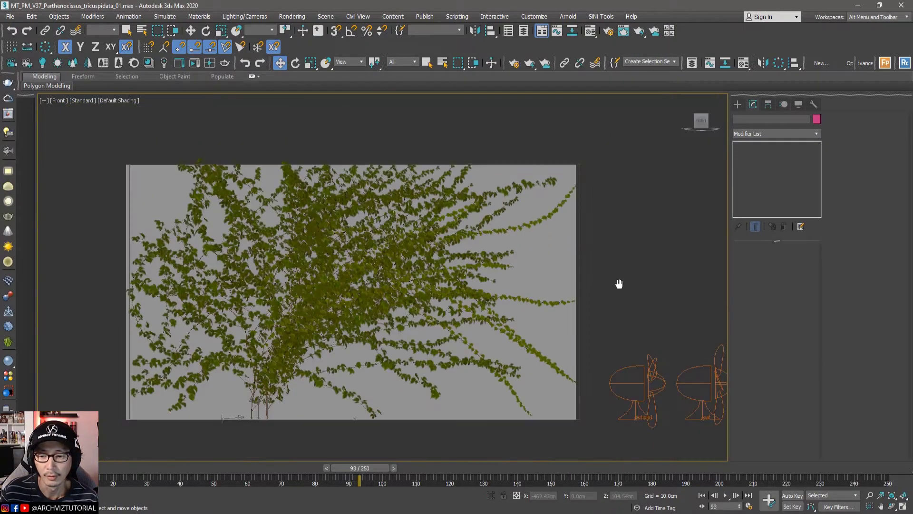
middle_drag(618, 281, 561, 199)
key(F3)
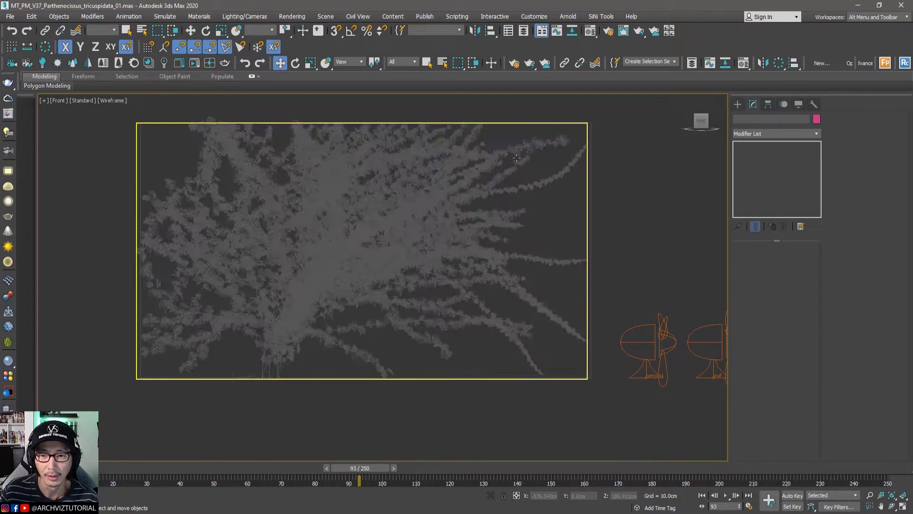
scroll(523, 152, up, 4)
key(F3)
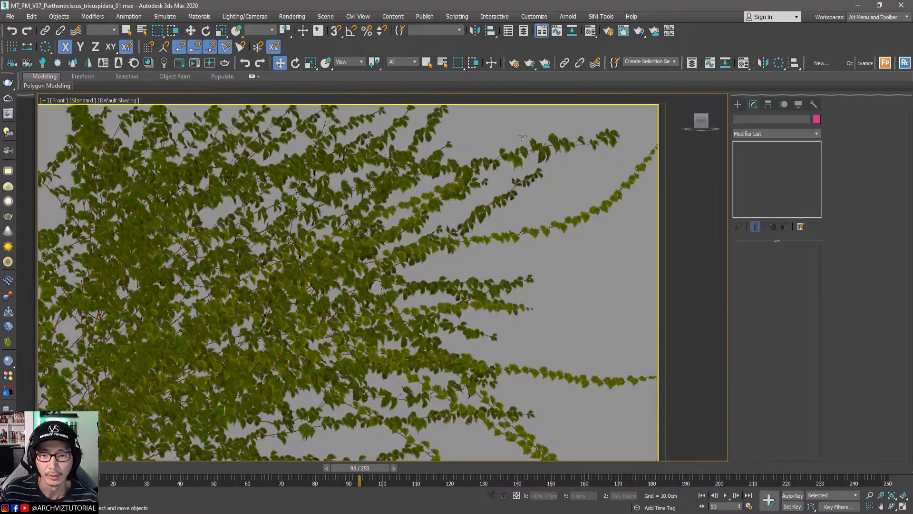
scroll(505, 152, up, 3)
drag(62, 469, 666, 472)
key(w)
scroll(615, 328, up, 2)
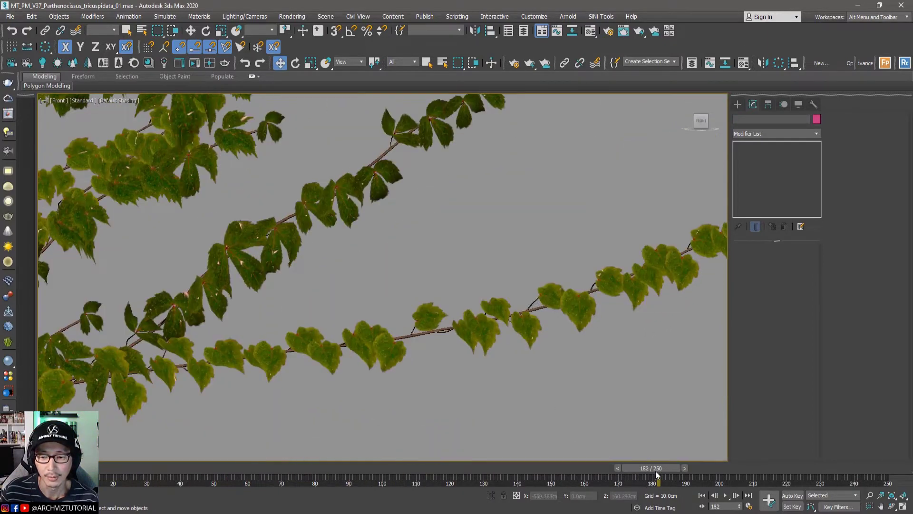
drag(655, 473, 466, 395)
scroll(447, 299, down, 8)
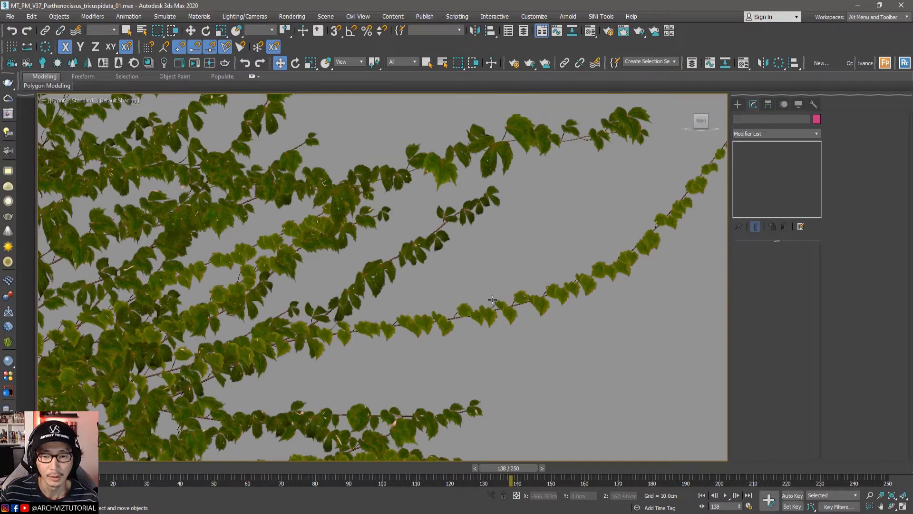
Create an animation preview of the whole plant in the front view with the custom range ending at frame 250.
middle_drag(447, 300, 576, 203)
scroll(546, 241, down, 2)
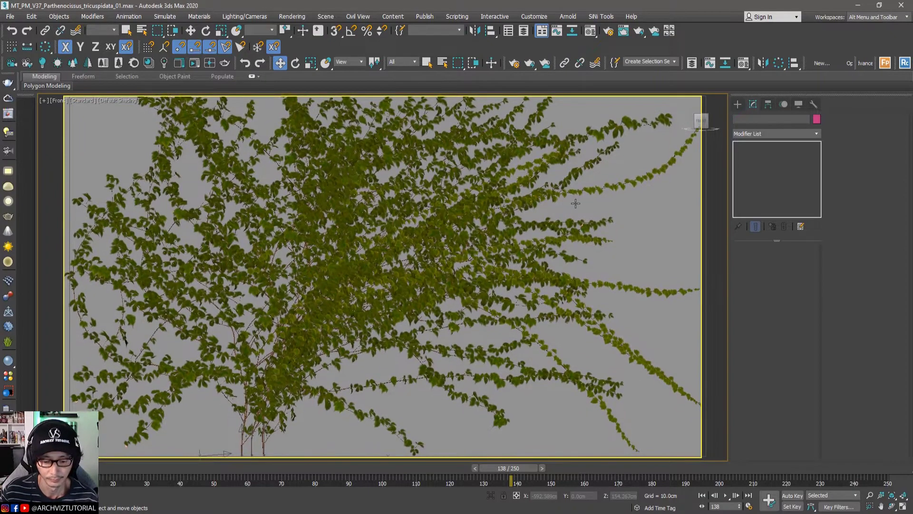
key(shift+v)
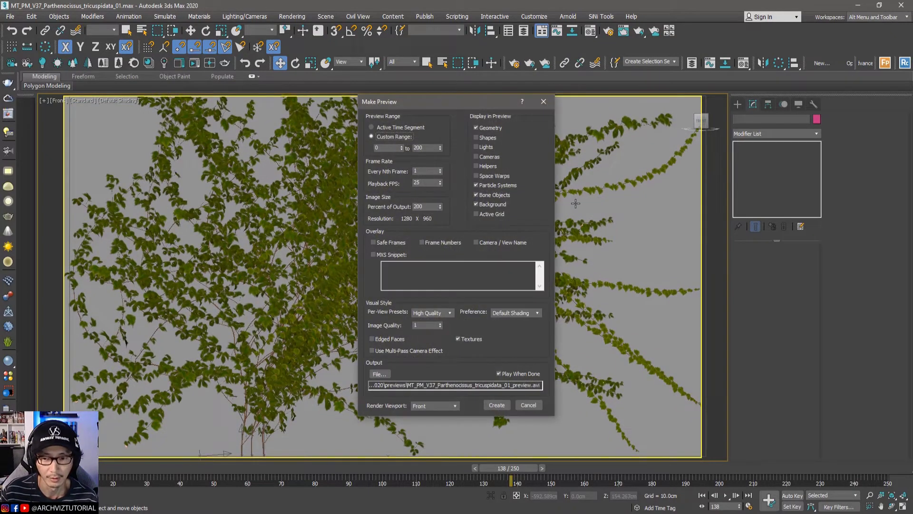
click(412, 150)
text(250)
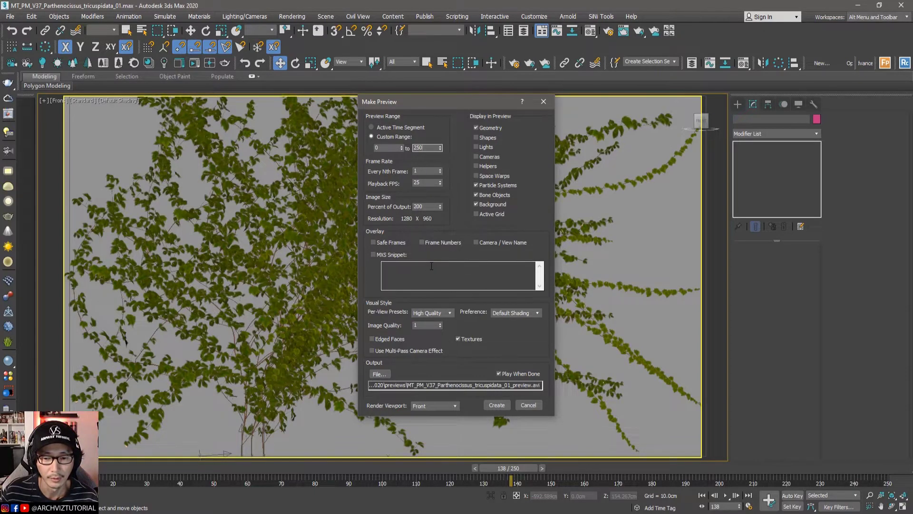
click(499, 404)
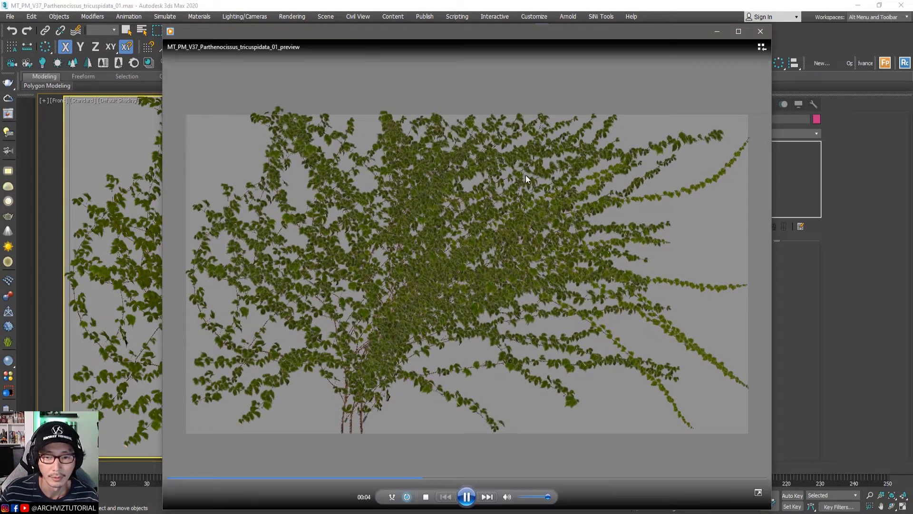
Watch the front-view preview video in a maximized player, pausing and resuming playback, and close the player.
click(738, 31)
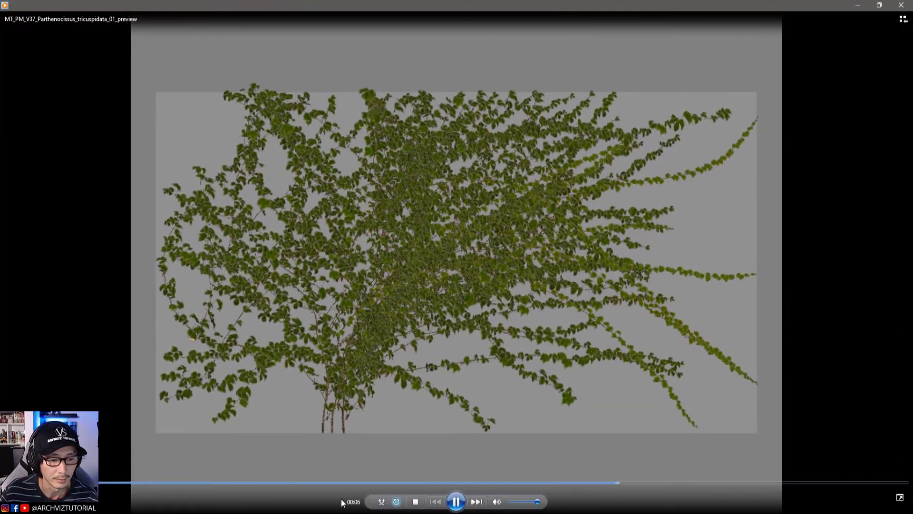
click(455, 501)
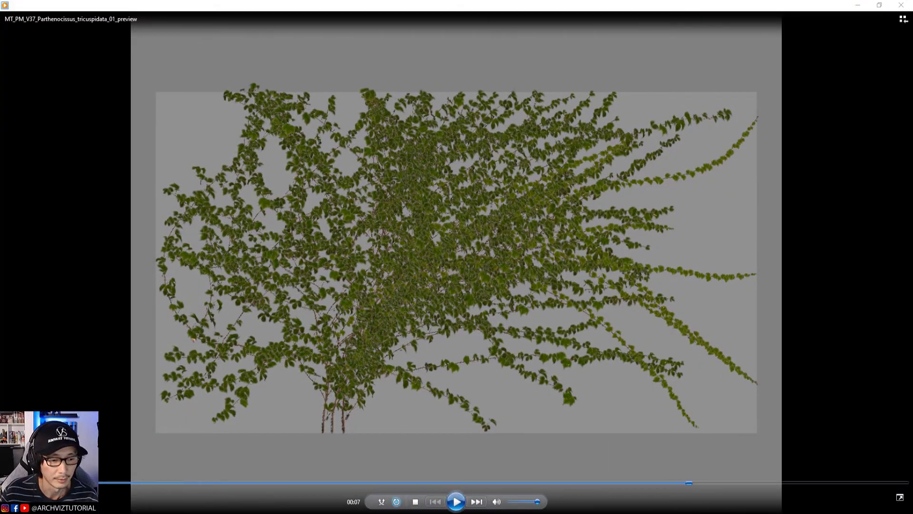
key(ctrl+s)
click(459, 507)
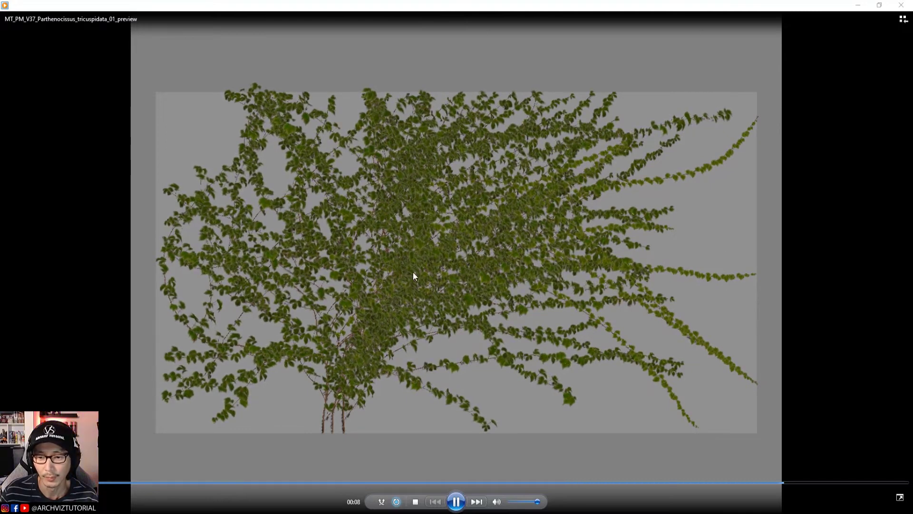
click(454, 502)
click(900, 5)
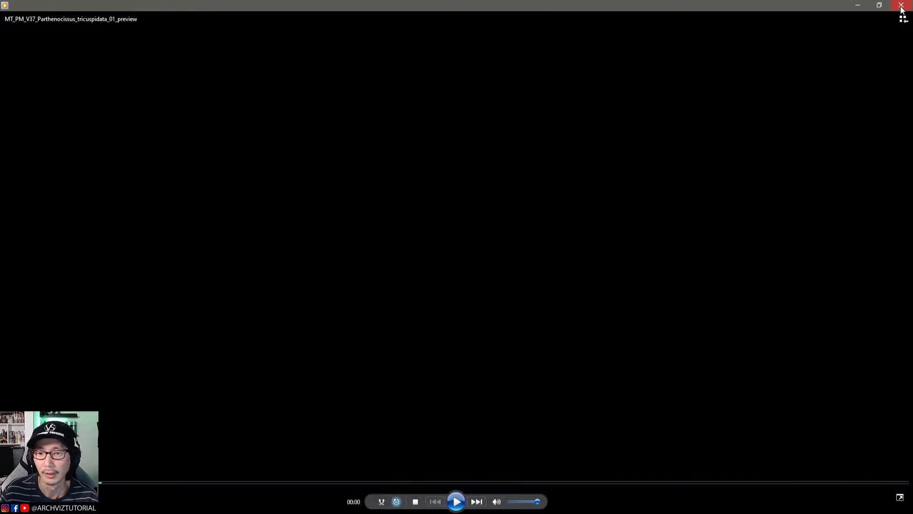
Set up a close perspective view looking along the wall from its side, with the climbing vine filling the frame.
alt+middle_drag(460, 203, 446, 203)
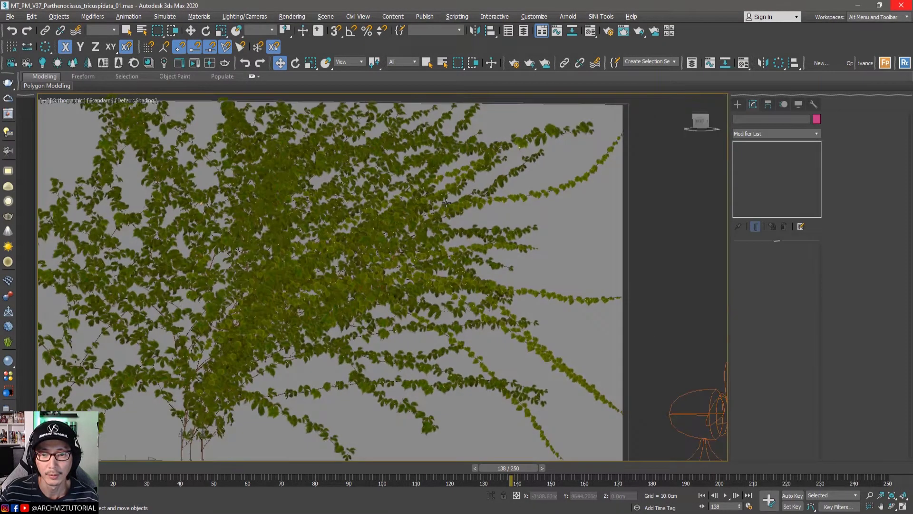
key(p)
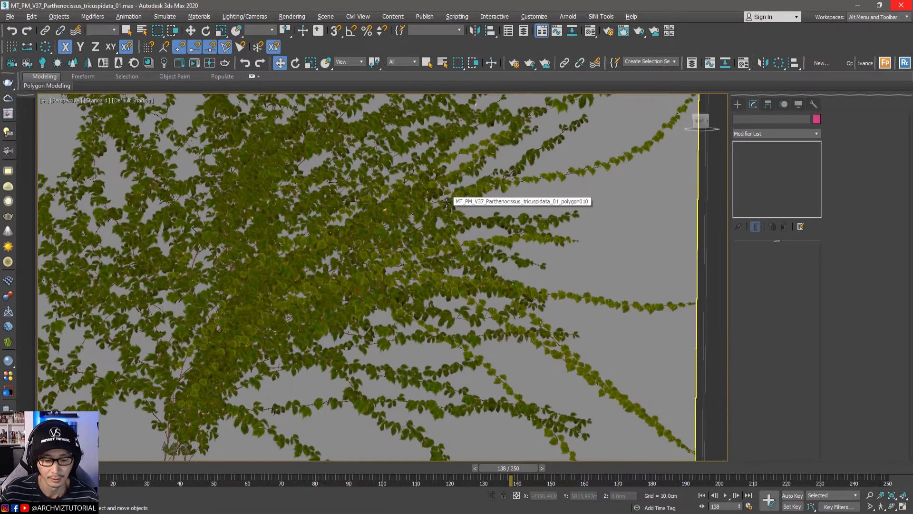
scroll(446, 202, down, 5)
alt+middle_drag(446, 202, 423, 210)
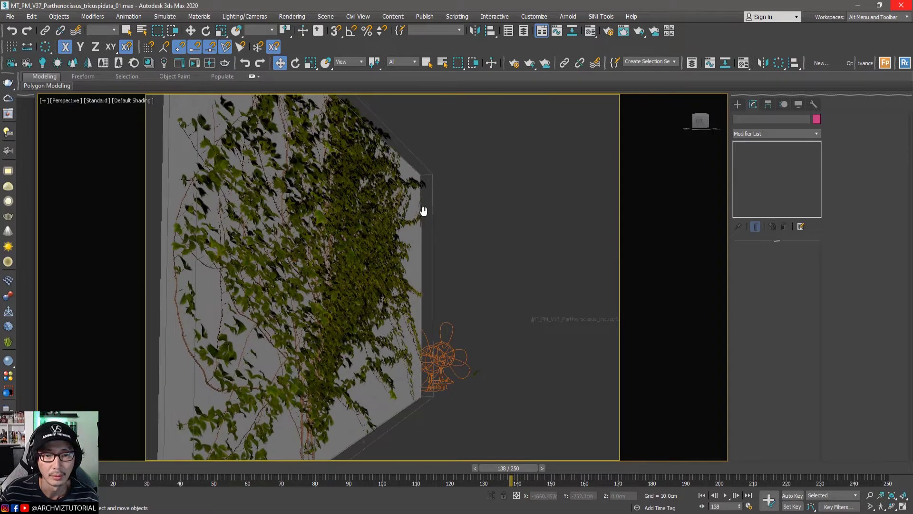
click(870, 496)
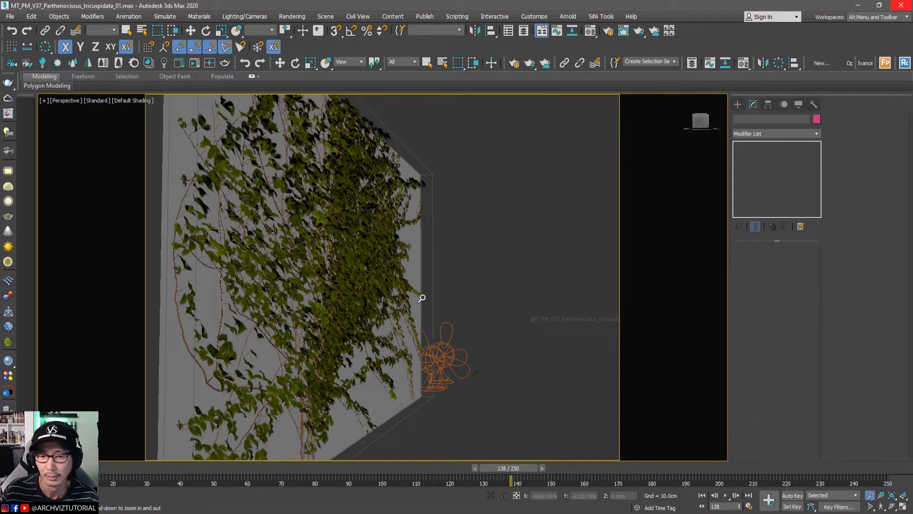
drag(421, 298, 421, 288)
key(w)
click(451, 272)
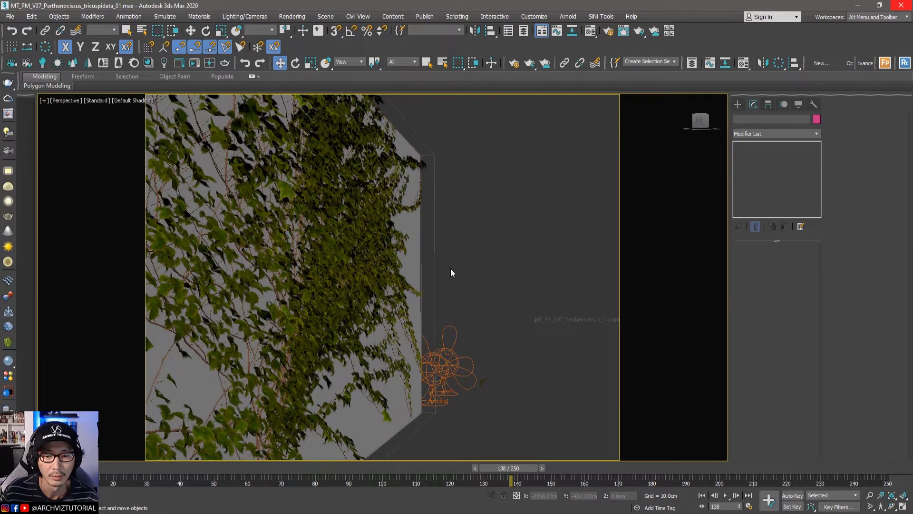
middle_drag(451, 272, 476, 274)
click(424, 268)
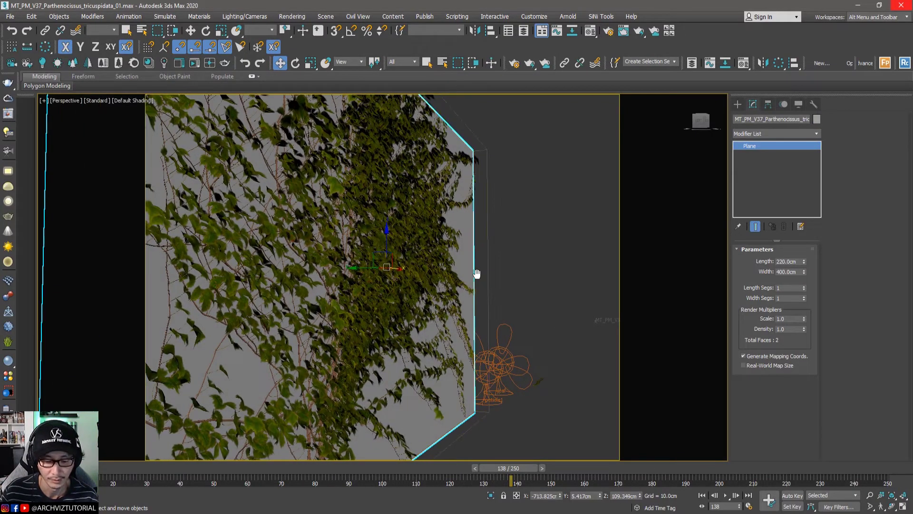
key(shift+v)
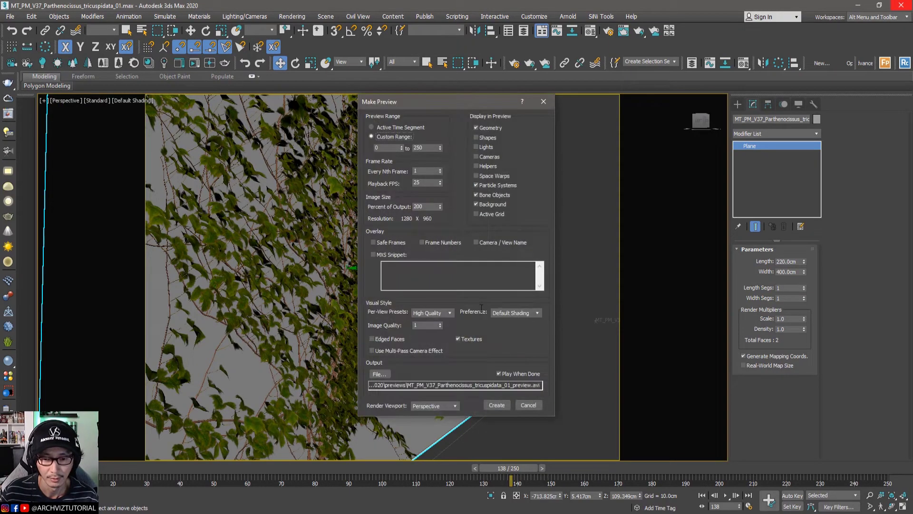
click(495, 405)
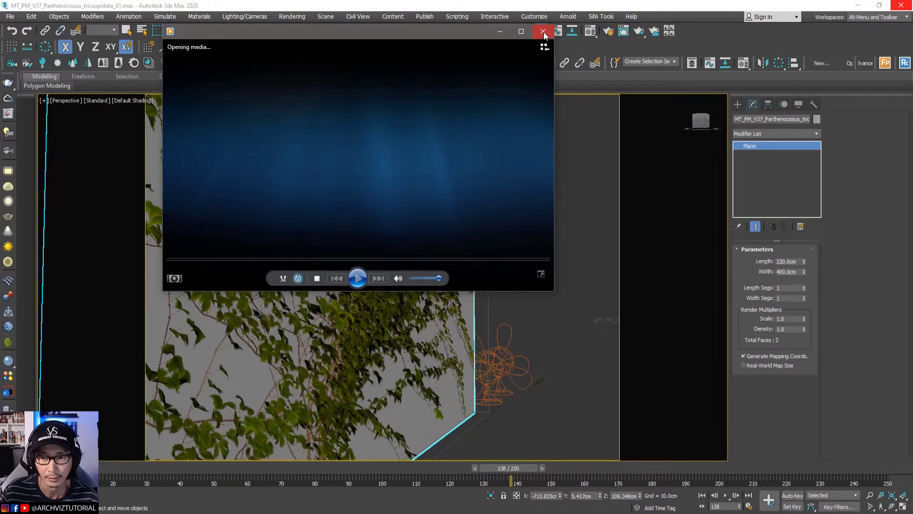
click(543, 32)
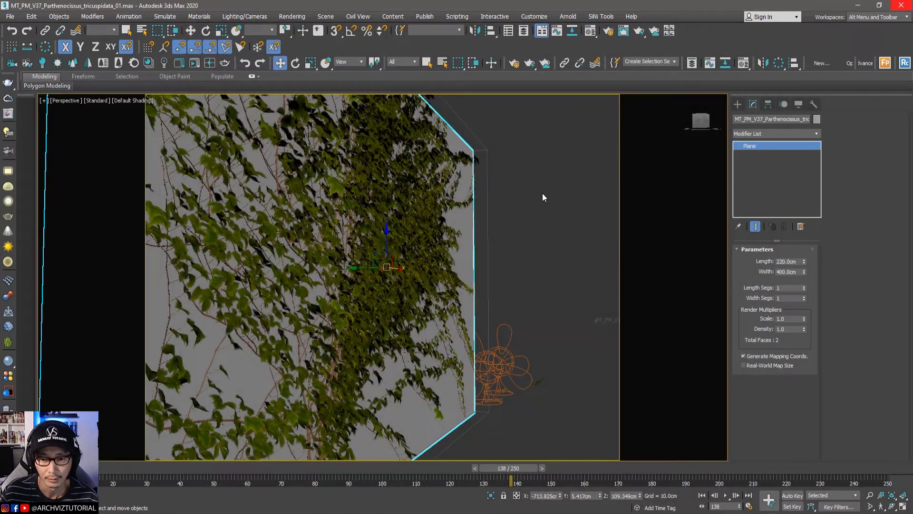
Create a perspective-view animation preview with the Standard per-view preset, watch it, and close the player.
key(shift+v)
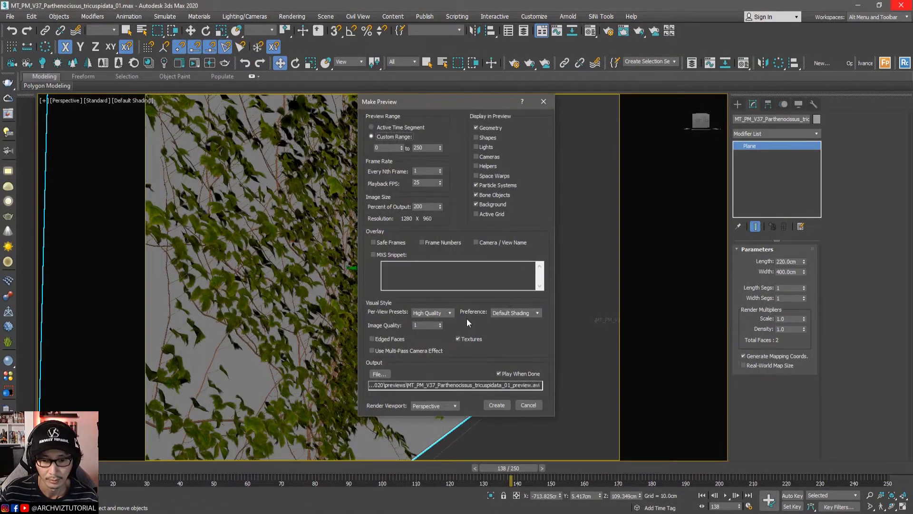
click(449, 313)
click(432, 330)
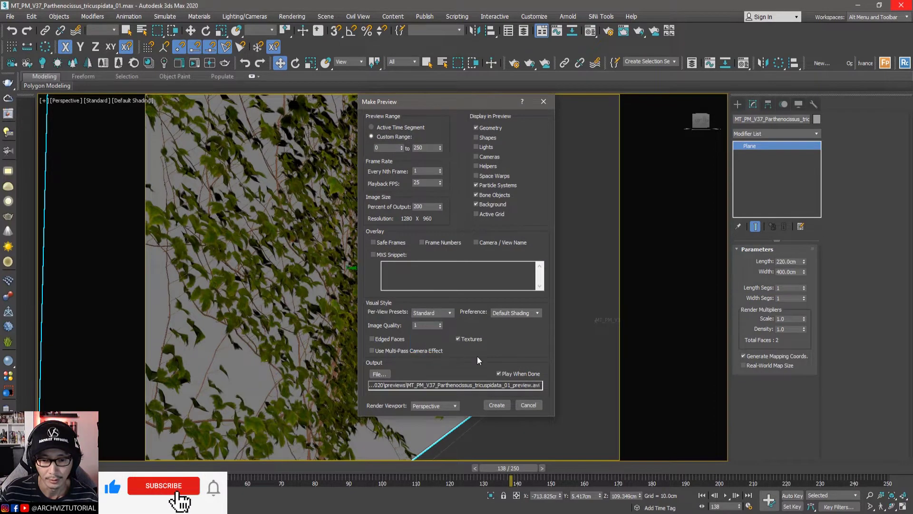
click(494, 404)
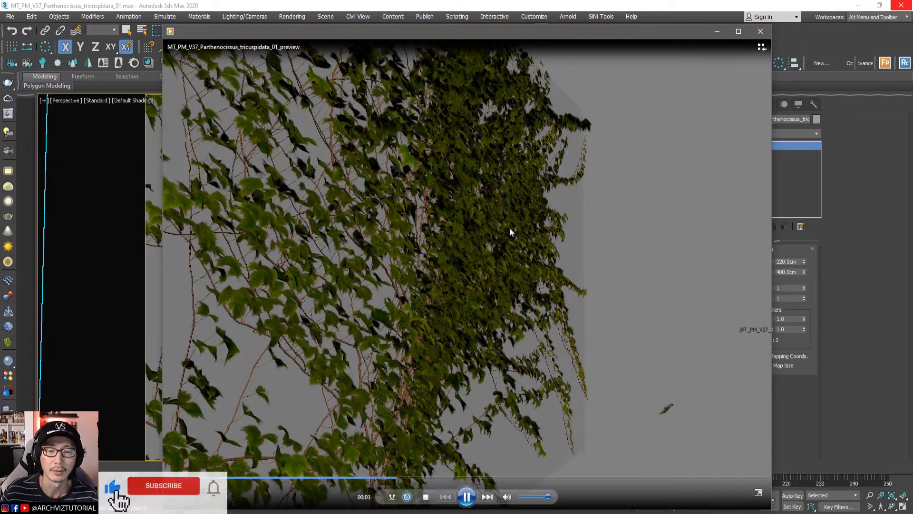
click(760, 32)
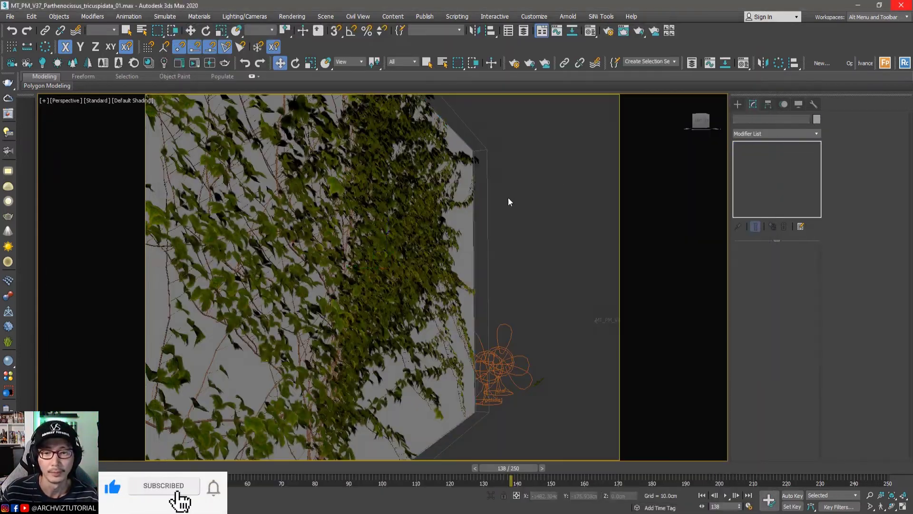
Return to an orthographic view facing the wall and frame the whole wall plane with the plant.
alt+middle_drag(460, 223, 420, 177)
key(t)
key(z)
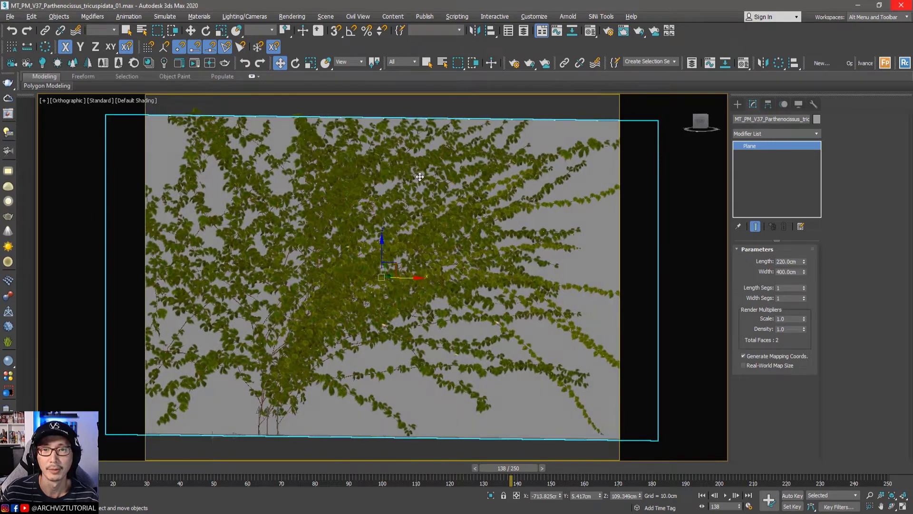